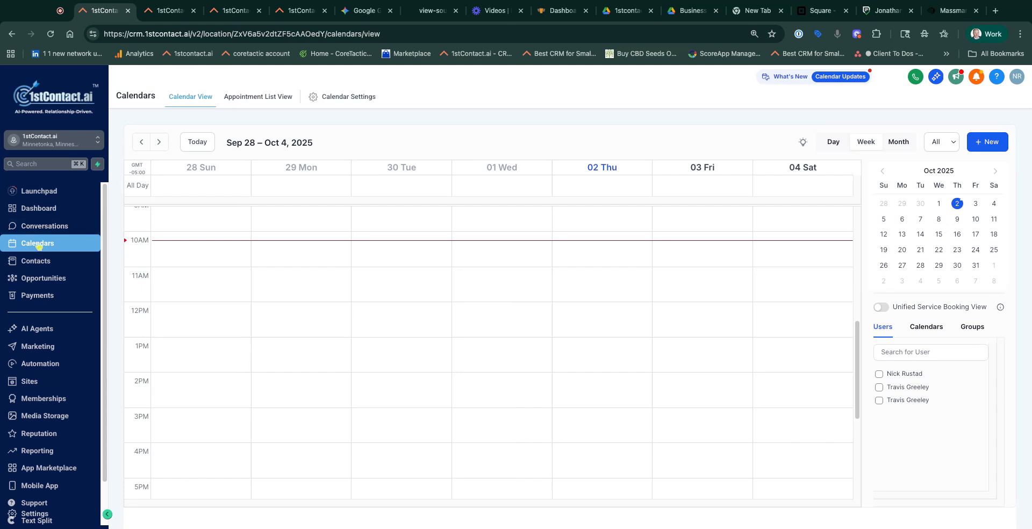
- Create a new Personal Booking calendar in the calendar settings and name it "Client Coaching Session"
click(348, 101)
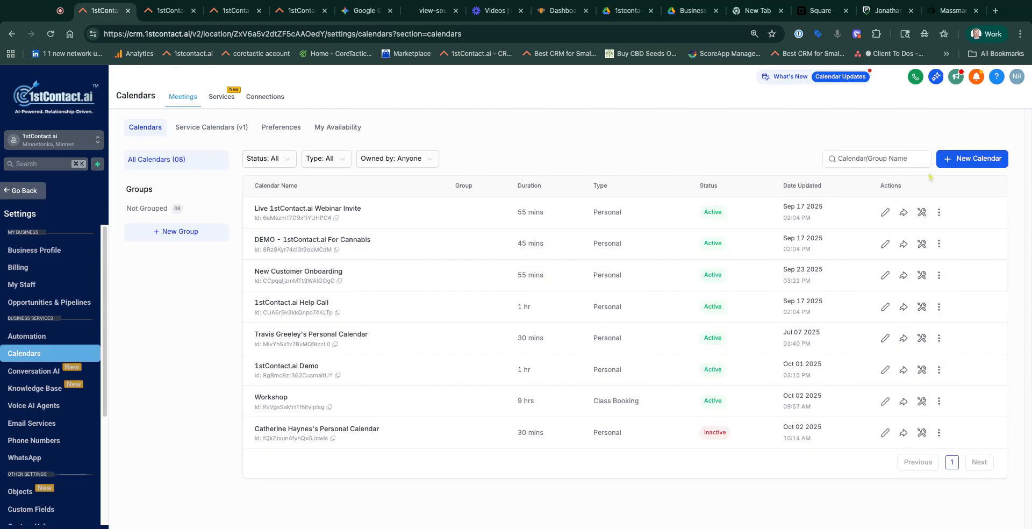
click(962, 160)
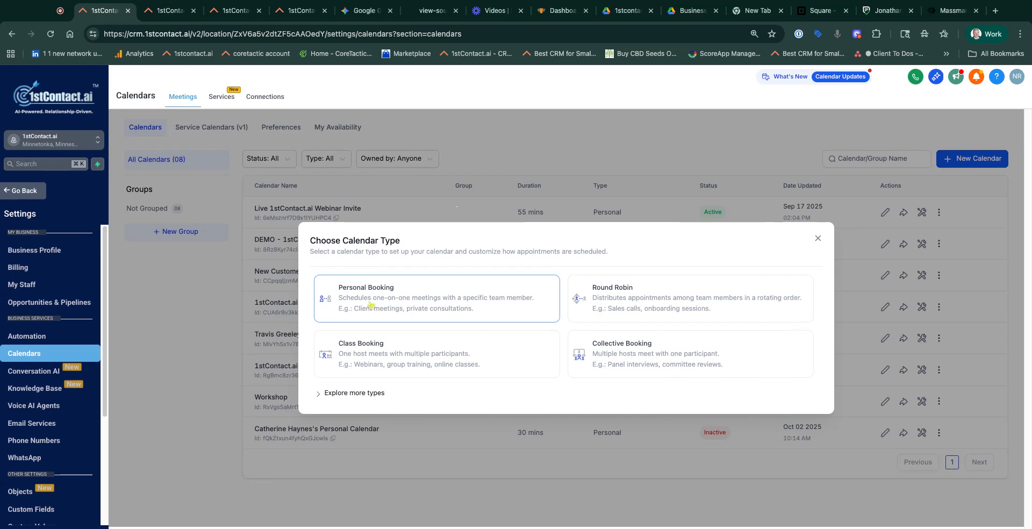
click(371, 304)
click(487, 162)
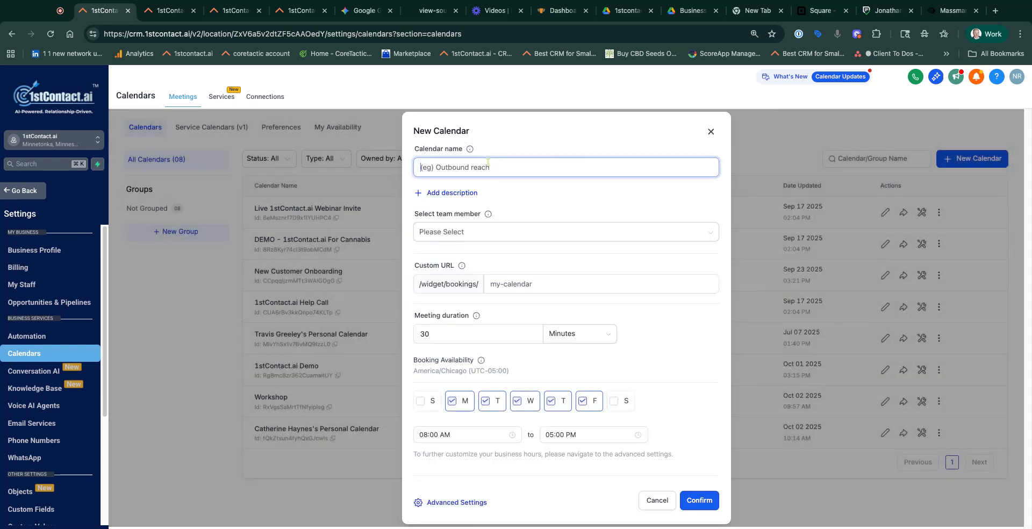
text(Client Coaching S)
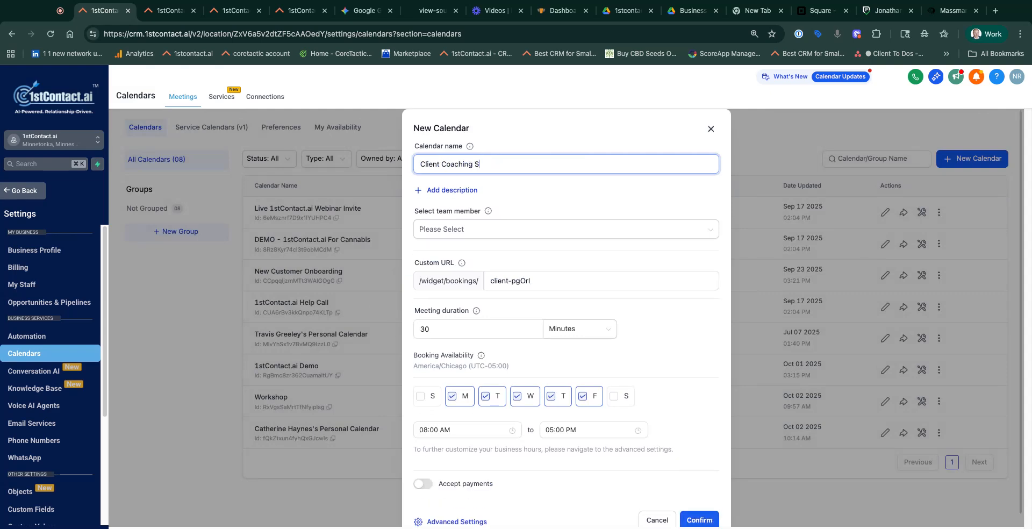
text(ession)
- Assign the last listed team member to the new calendar
click(467, 229)
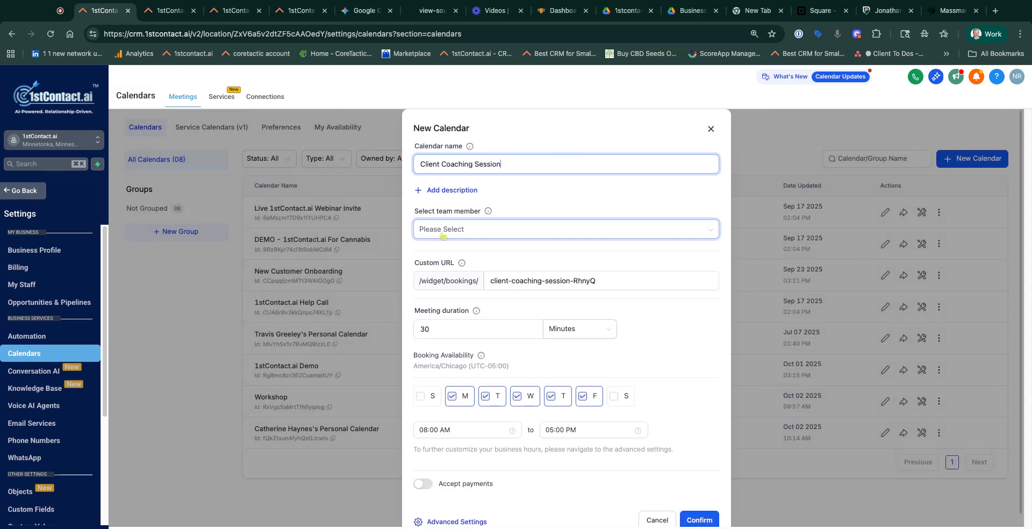
click(455, 286)
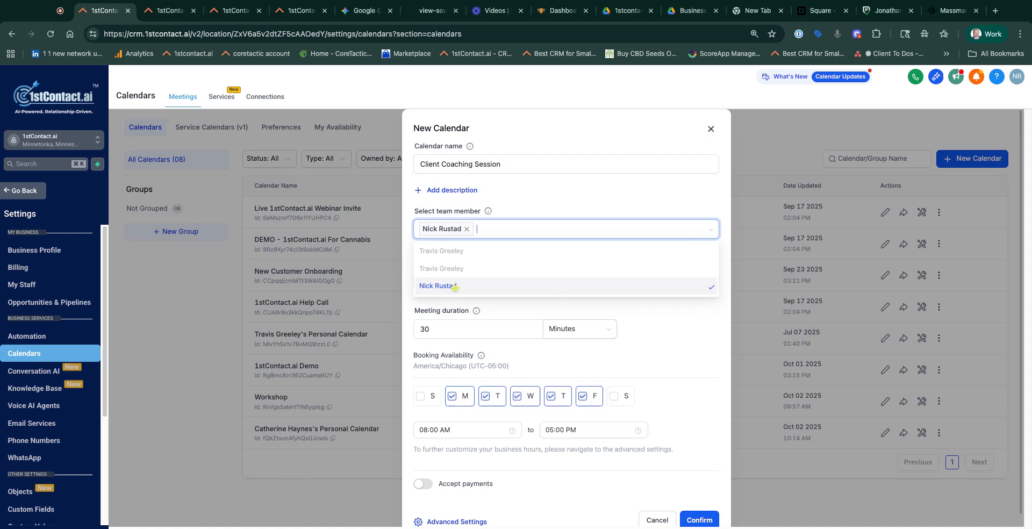
click(571, 209)
- Set the new calendar's meeting duration to 1 hour
click(600, 283)
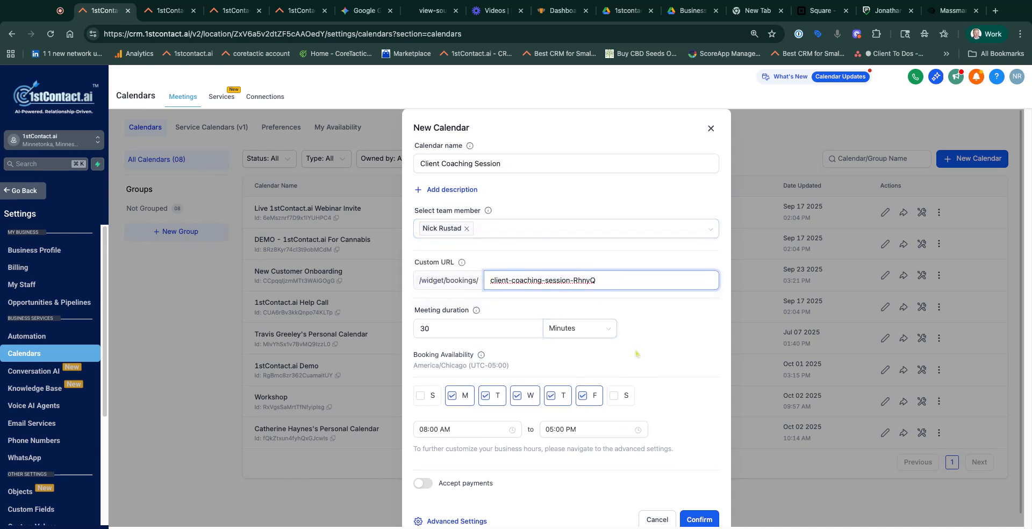
scroll(600, 321, down, 1)
key(Tab)
text(1)
click(565, 332)
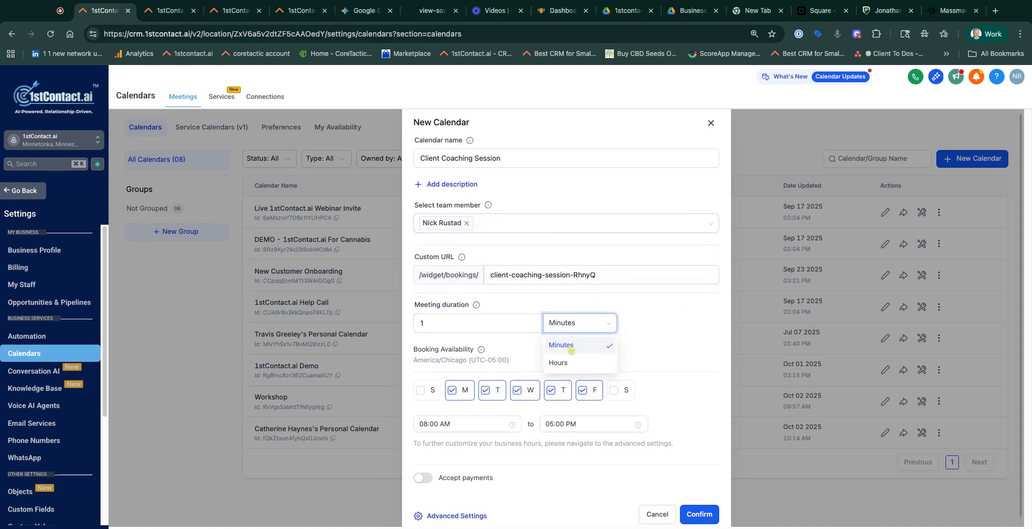
click(567, 364)
- Set the booking availability hours from 06:00 AM to 09:00 PM
scroll(661, 352, down, 1)
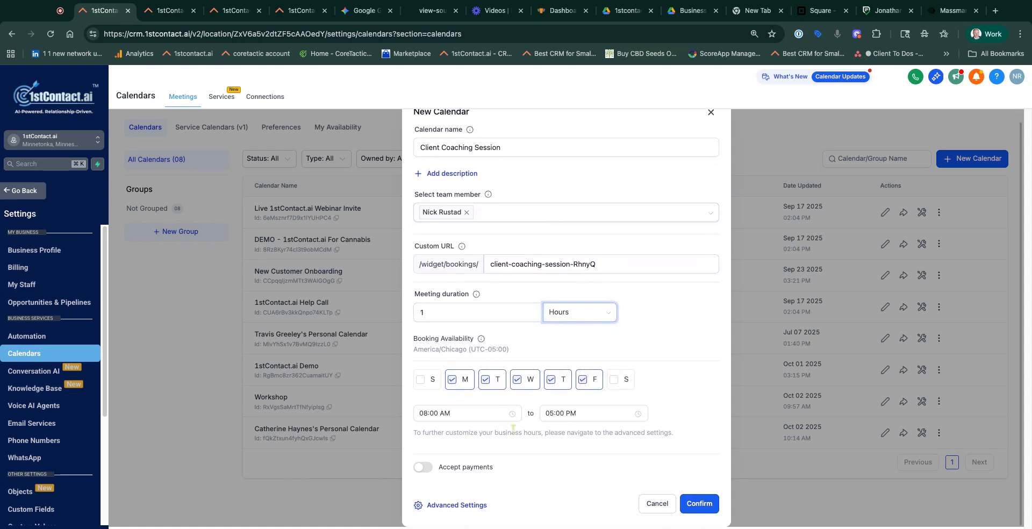
click(427, 413)
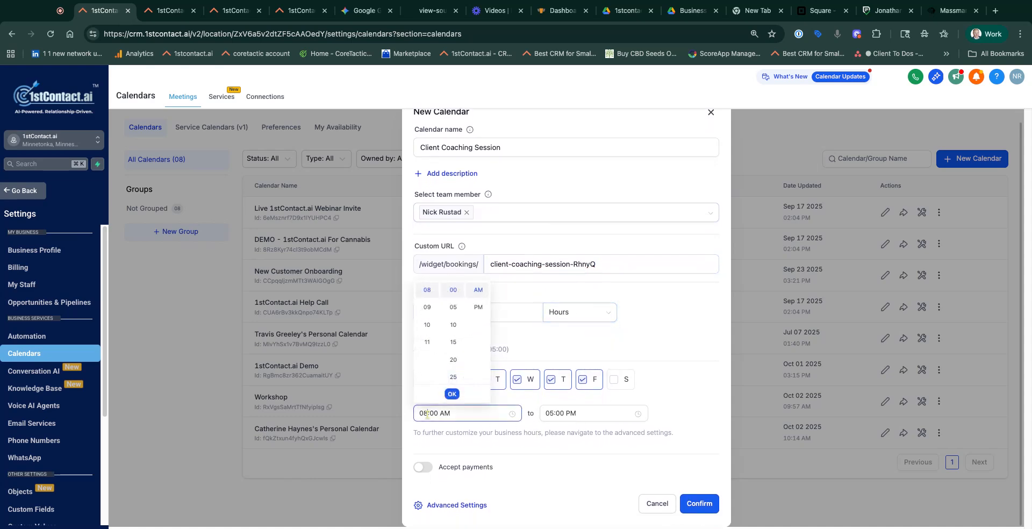
scroll(427, 312, up, 2)
click(427, 306)
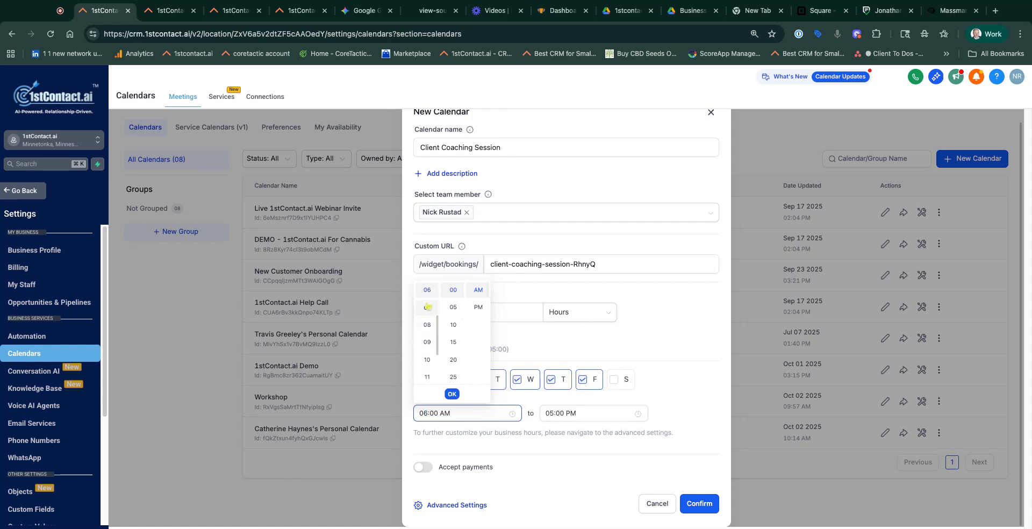
click(569, 413)
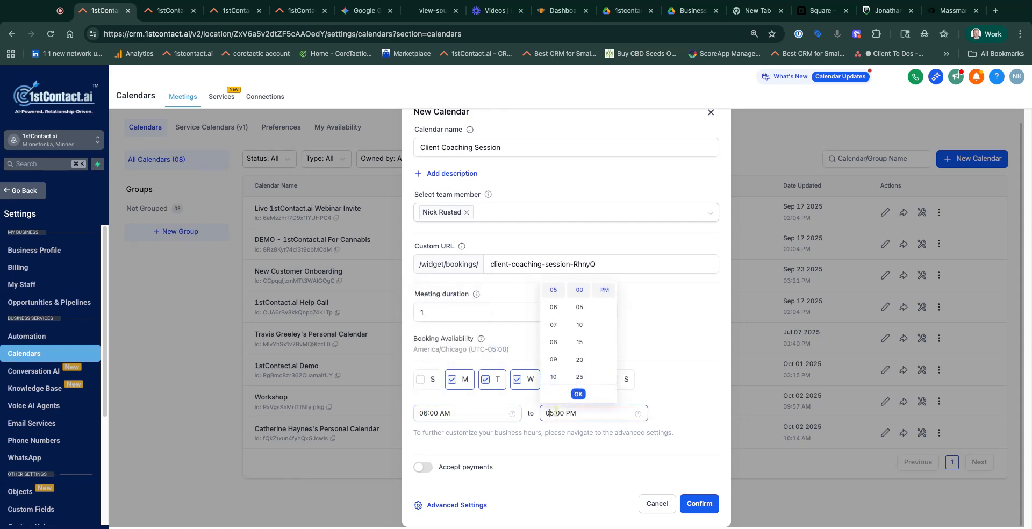
click(554, 359)
click(689, 430)
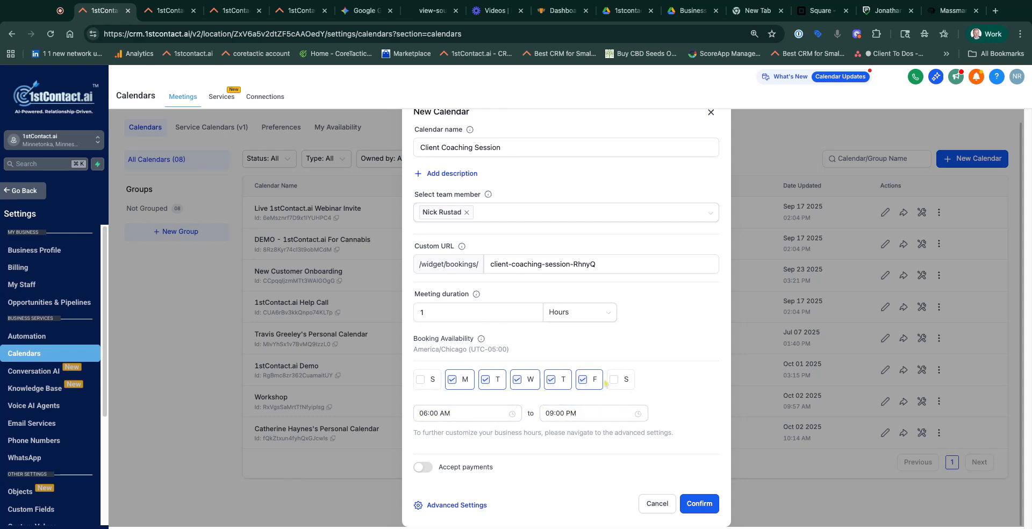
- In the advanced settings, use TM (4).png from the Branding media folder as calendar logo and enter the description "This is the description..."
click(428, 505)
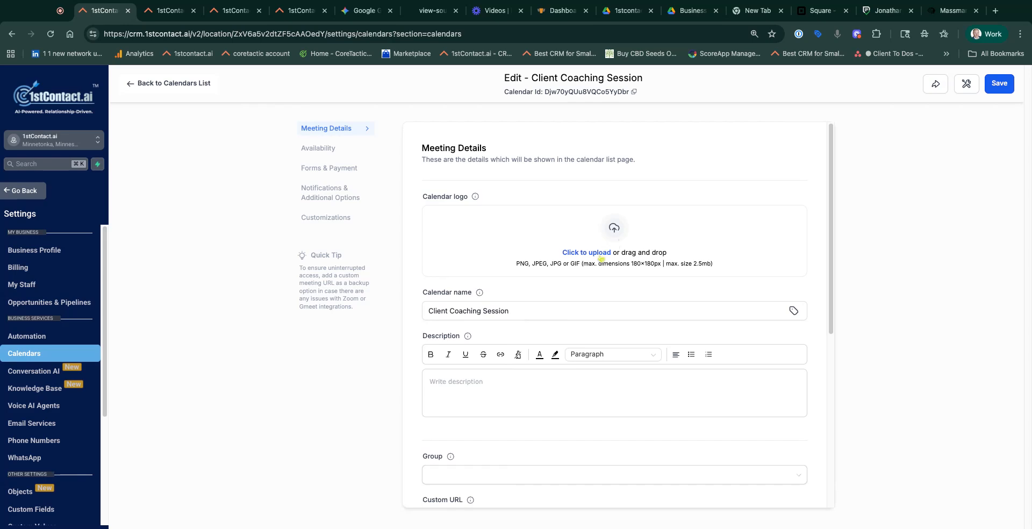
click(599, 254)
click(599, 287)
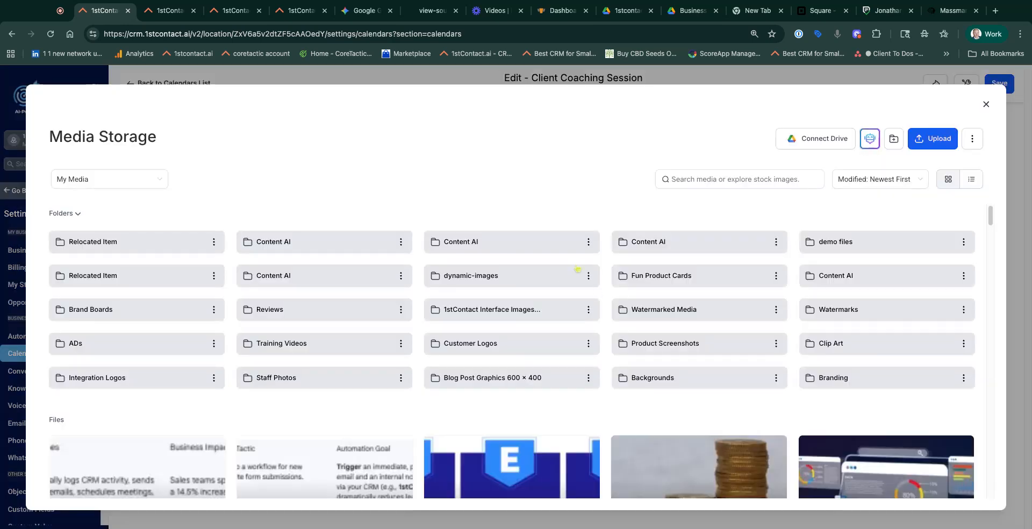
click(864, 384)
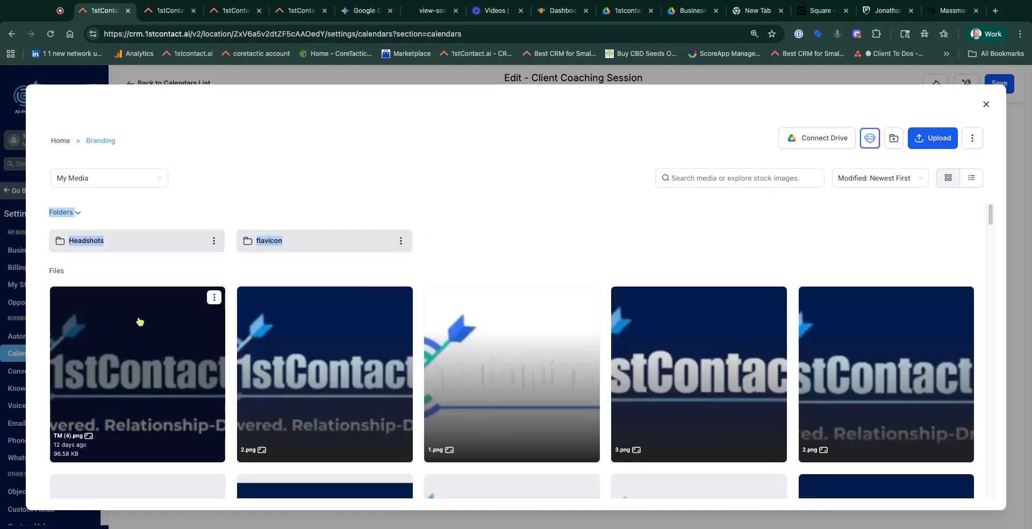
click(139, 323)
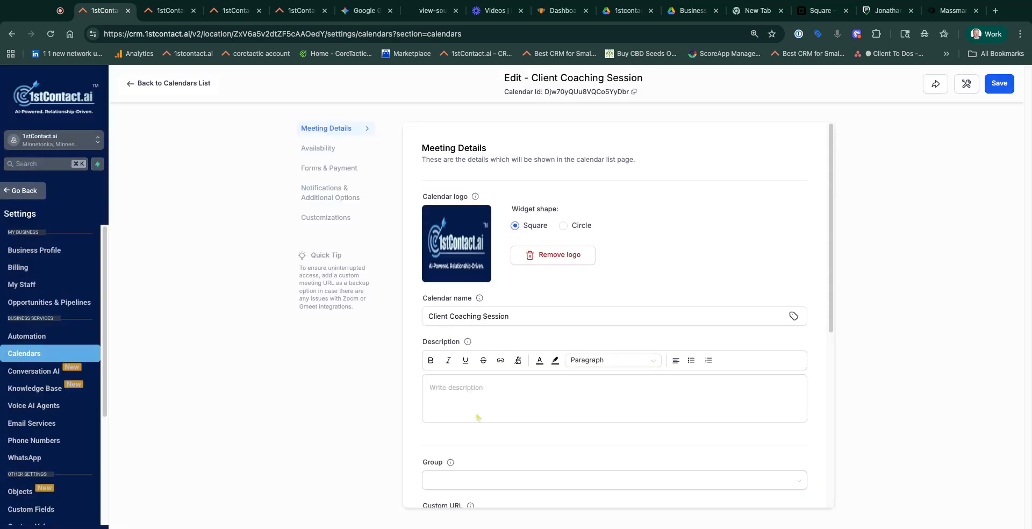
text(This is the description...)
- Choose Google Meet as the team member's meeting location and set the meeting color to yellow
scroll(597, 321, down, 6)
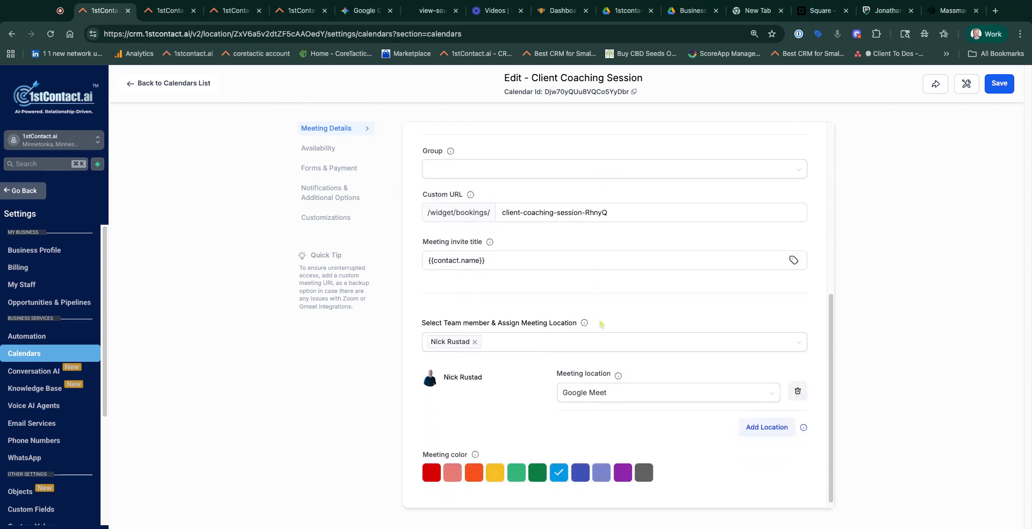
click(458, 342)
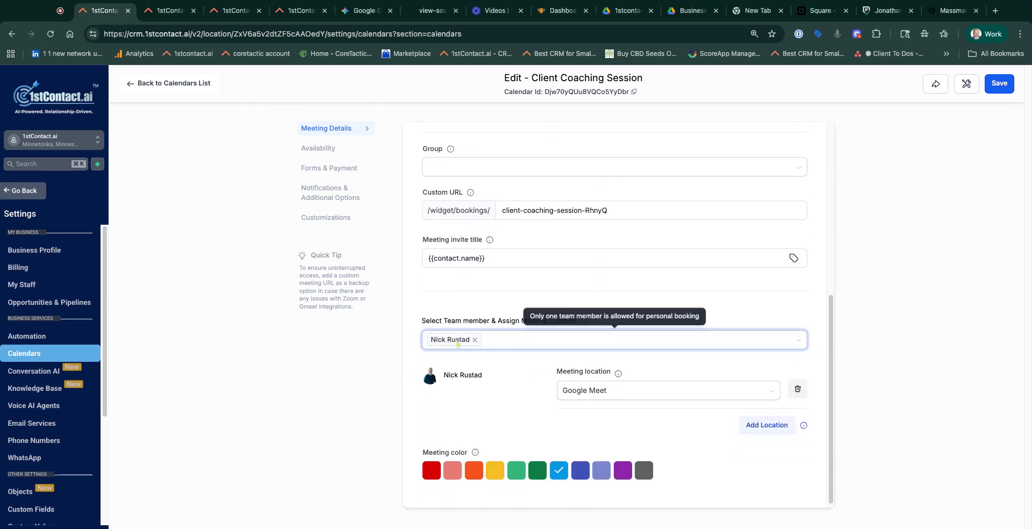
click(584, 396)
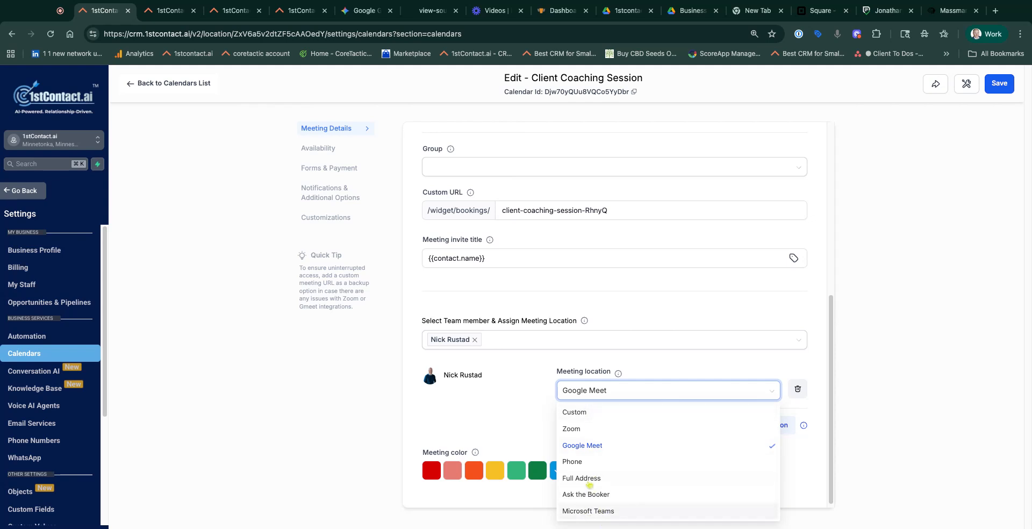
click(586, 446)
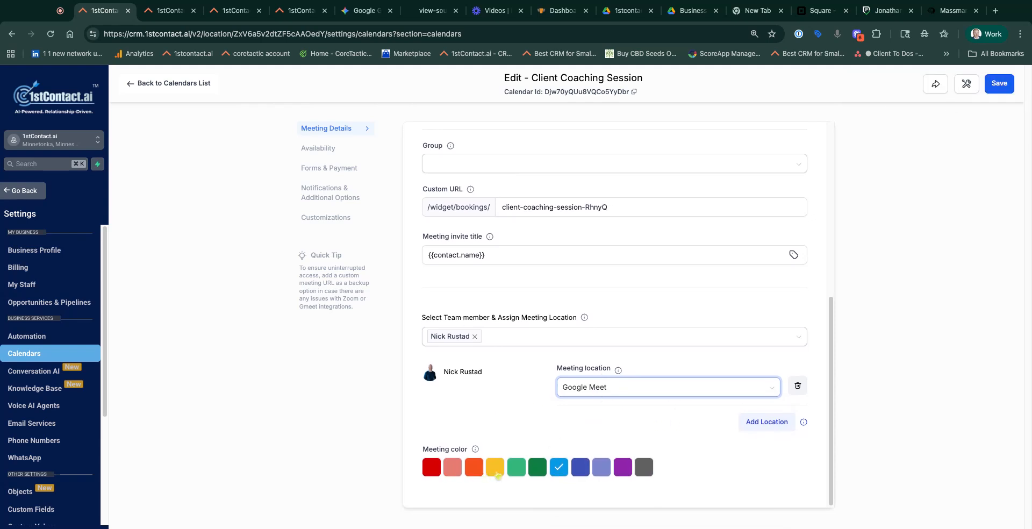
click(496, 471)
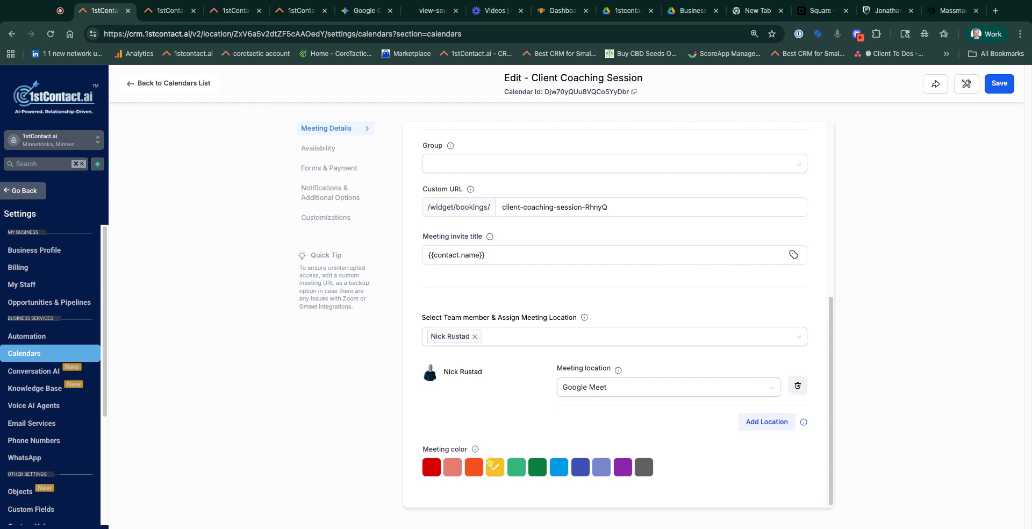
- Enable Look Busy in the calendar's availability settings and hide 80% of the available slots
scroll(457, 398, up, 10)
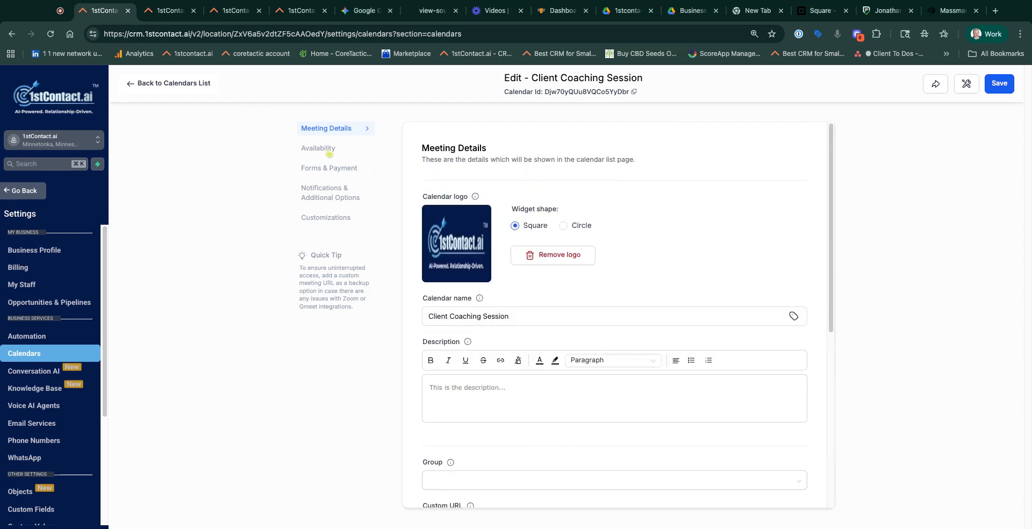
click(329, 153)
scroll(616, 215, down, 2)
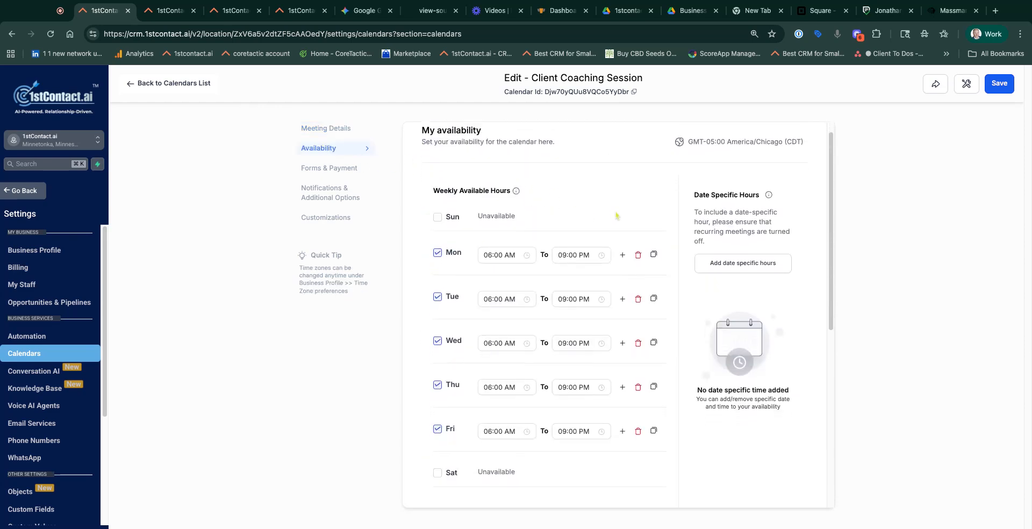
scroll(591, 215, down, 3)
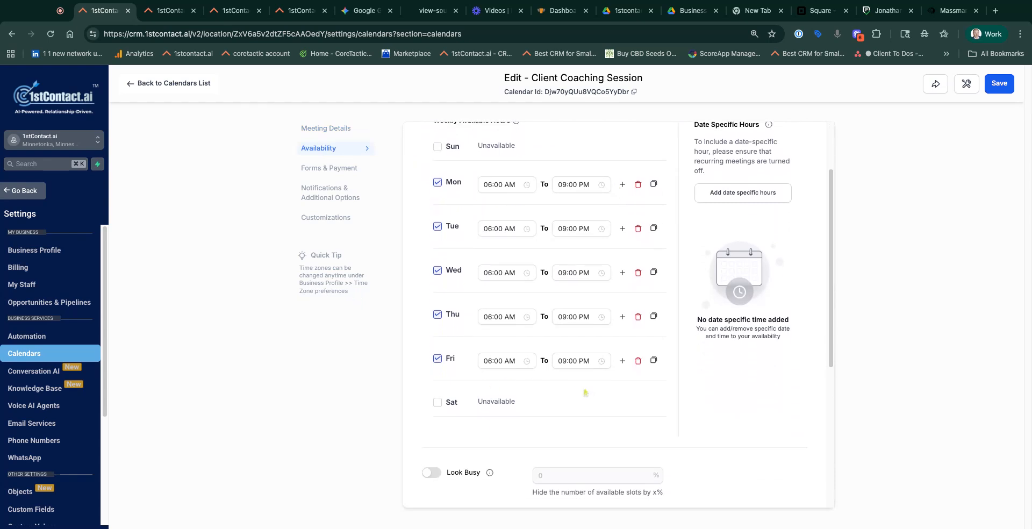
scroll(585, 393, down, 4)
click(431, 280)
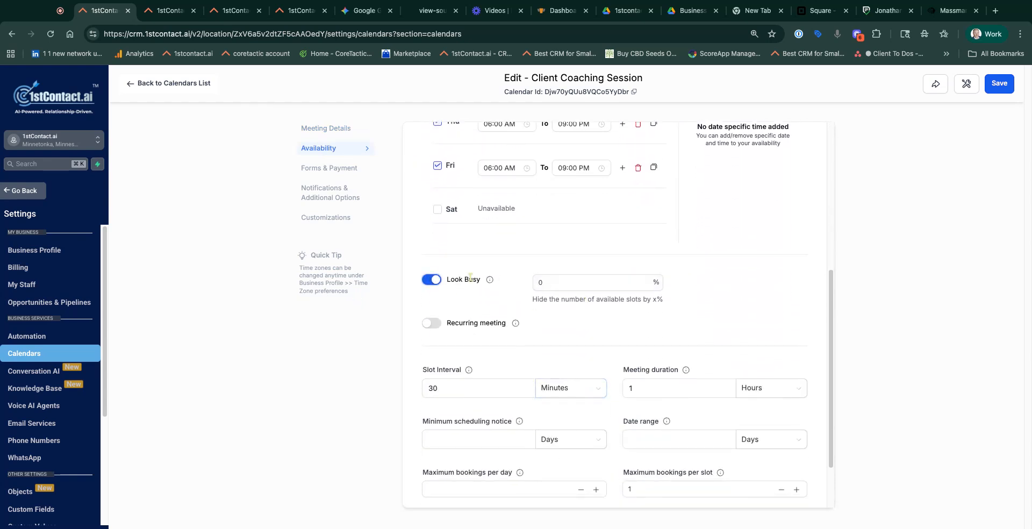
mouse_move(491, 282)
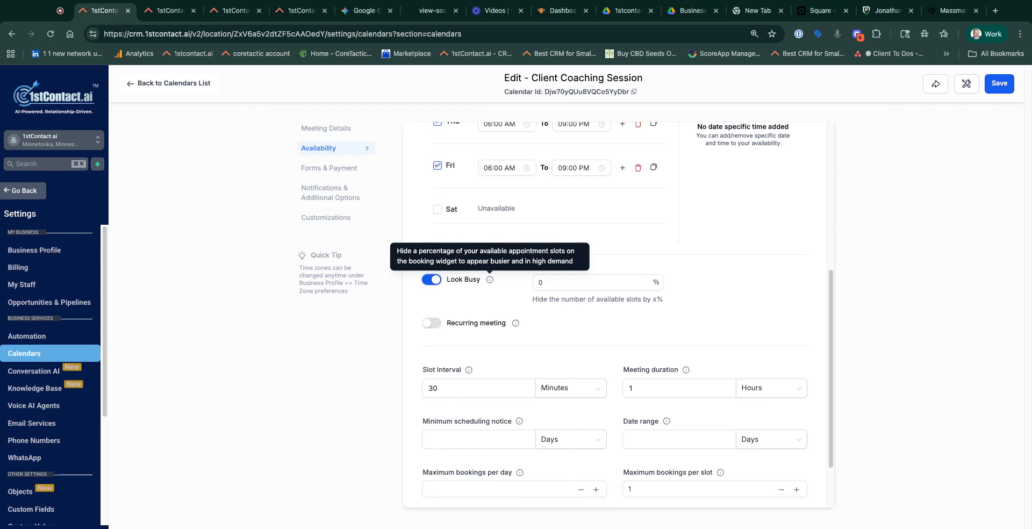
double_click(539, 282)
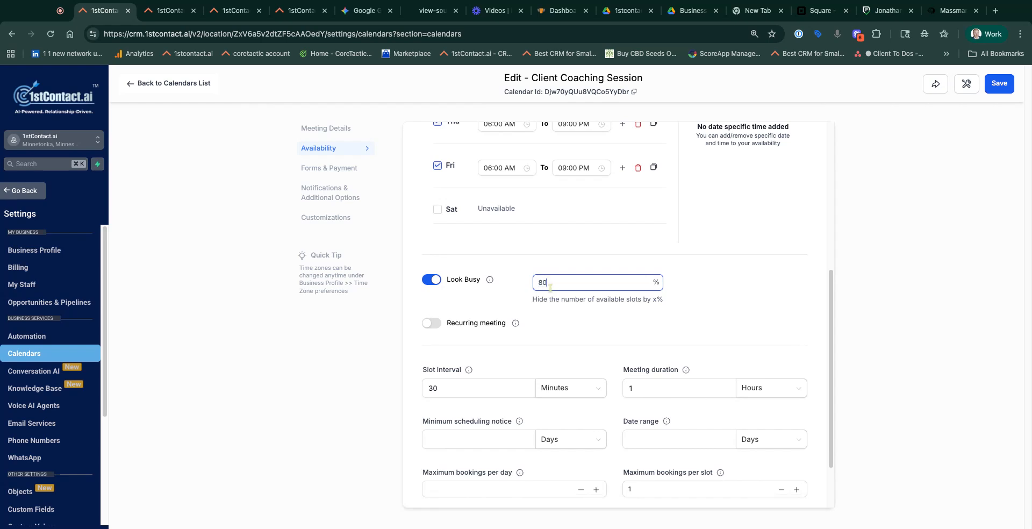
click(674, 359)
- Set the minimum scheduling notice to 1 day
scroll(575, 387, down, 3)
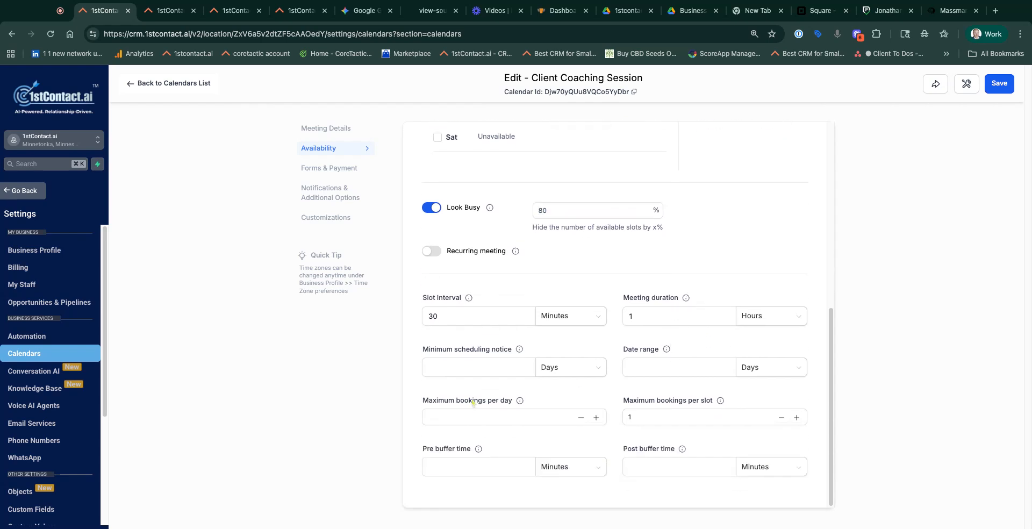
click(469, 373)
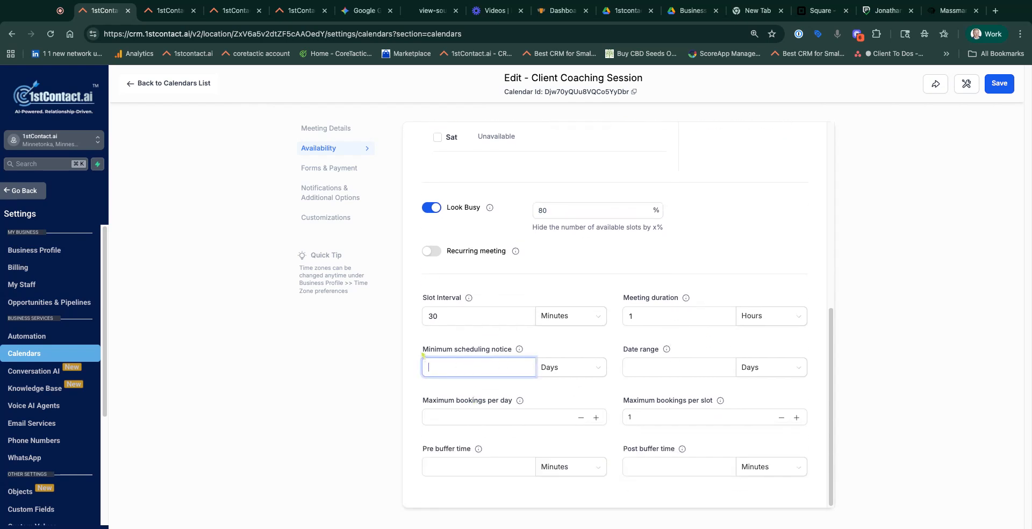
drag(423, 349, 513, 349)
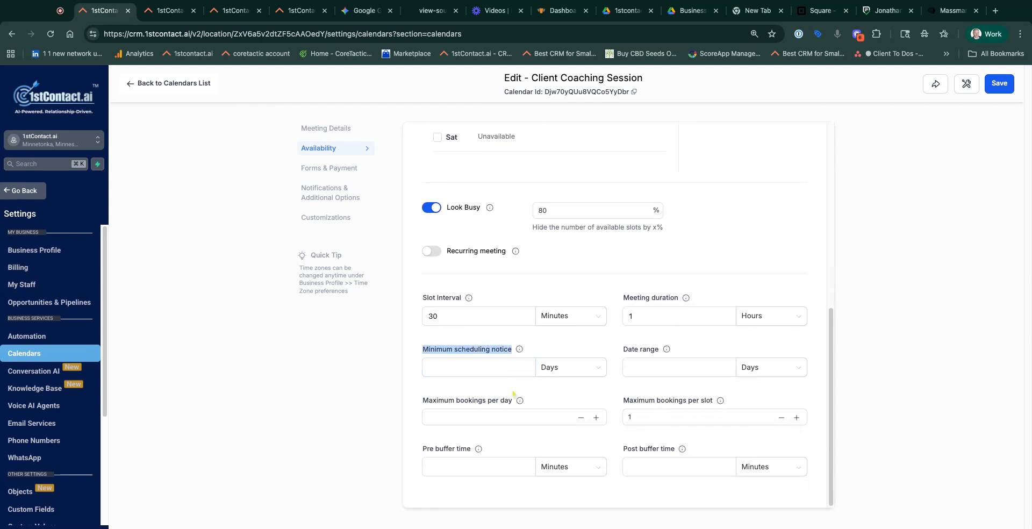
click(489, 370)
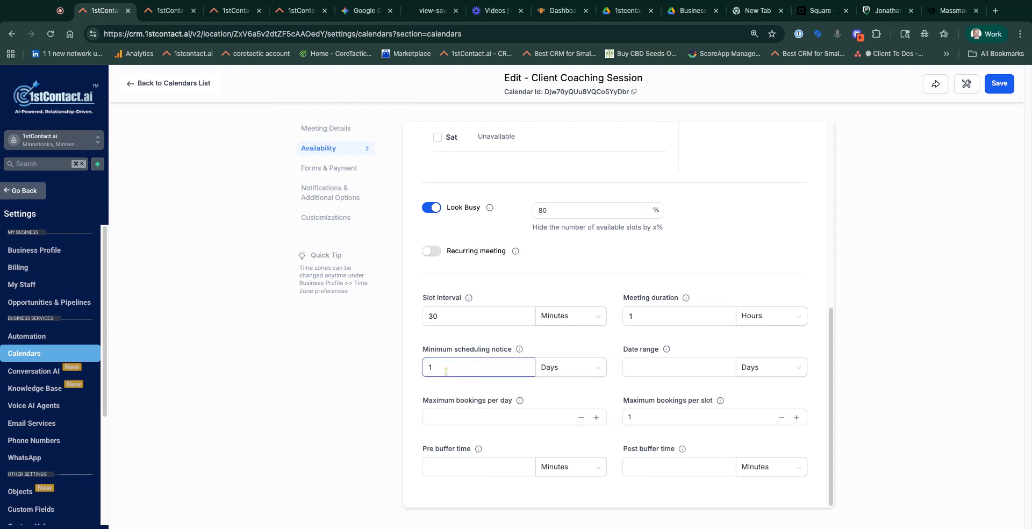
- Leave the date range empty and set the maximum bookings per day to 4
click(660, 369)
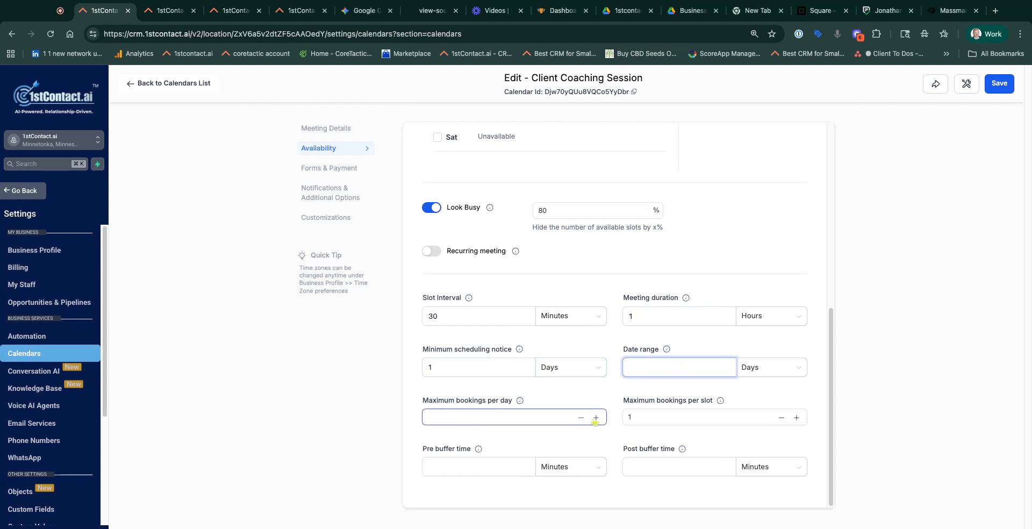
click(597, 418)
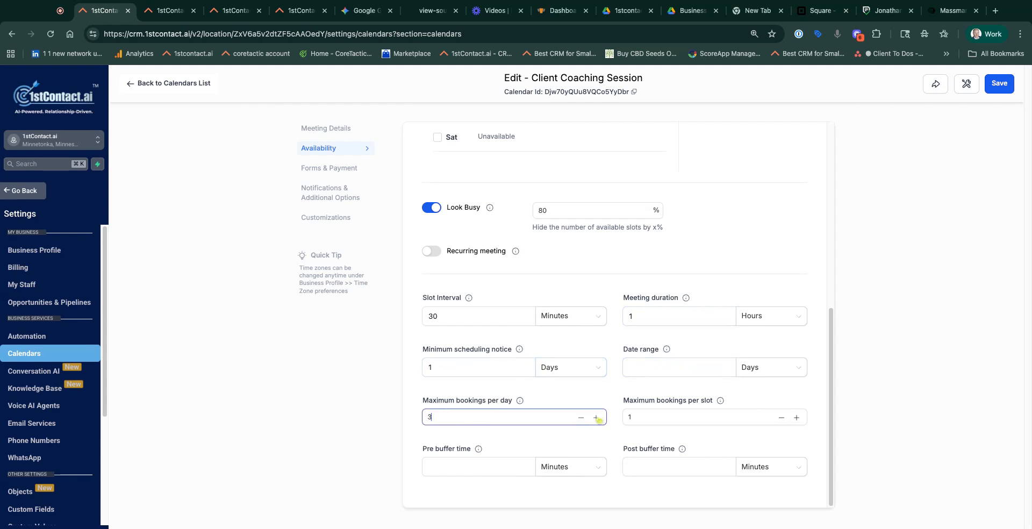
click(481, 438)
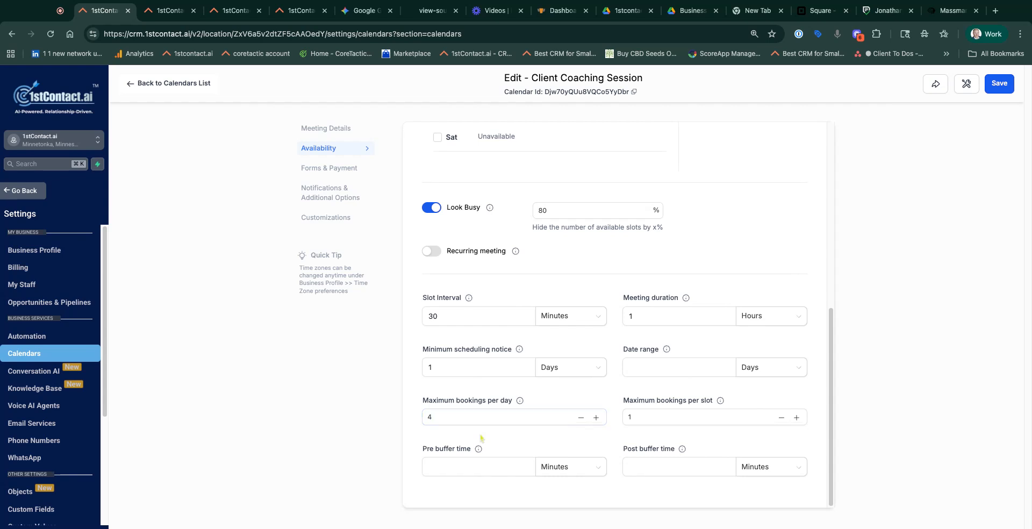
- Set both the pre buffer time and the post buffer time to 15 minutes and try to save the calendar
click(638, 413)
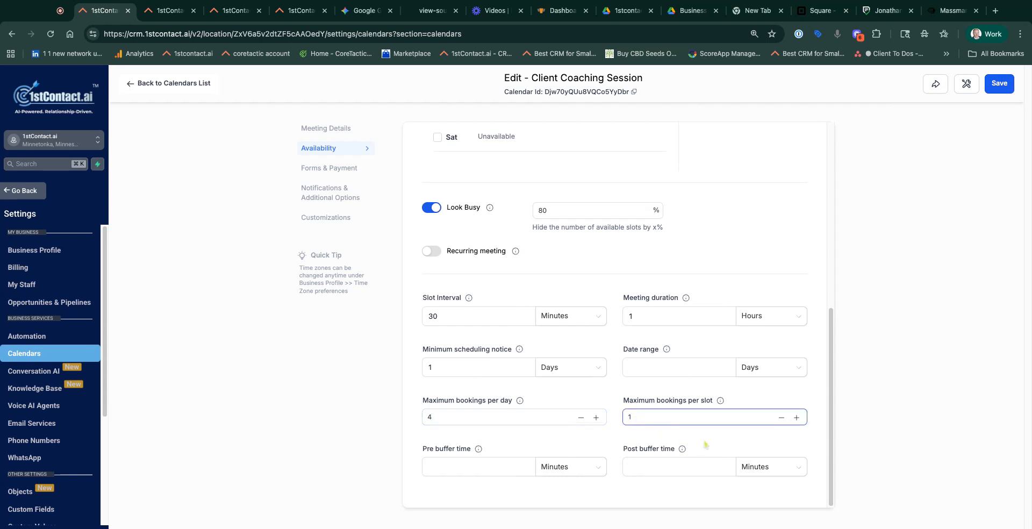
click(478, 466)
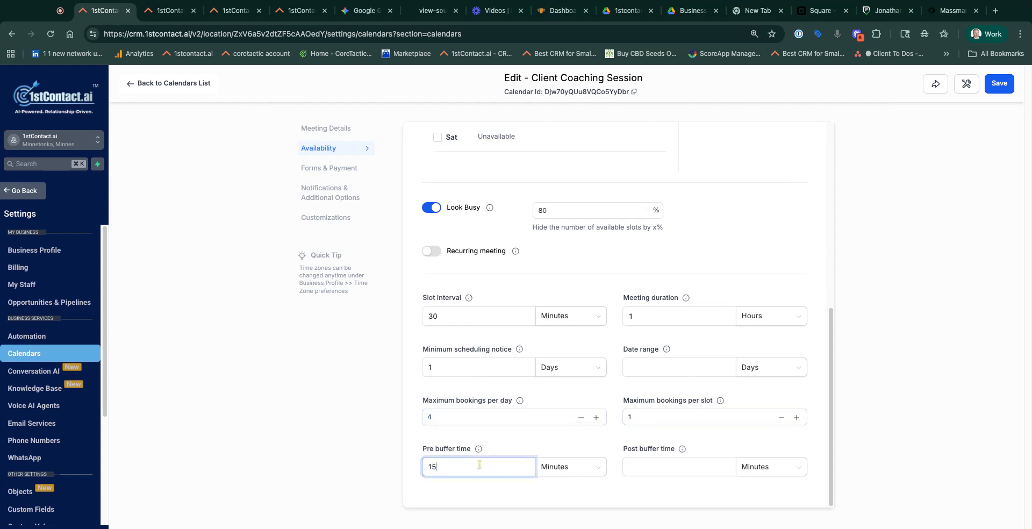
text(15)
click(665, 466)
text(15)
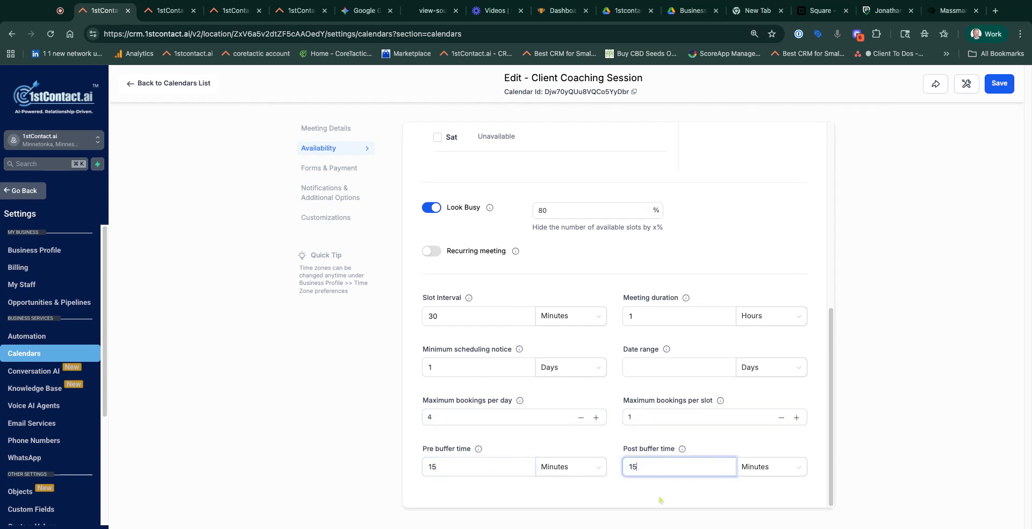
click(455, 465)
click(680, 468)
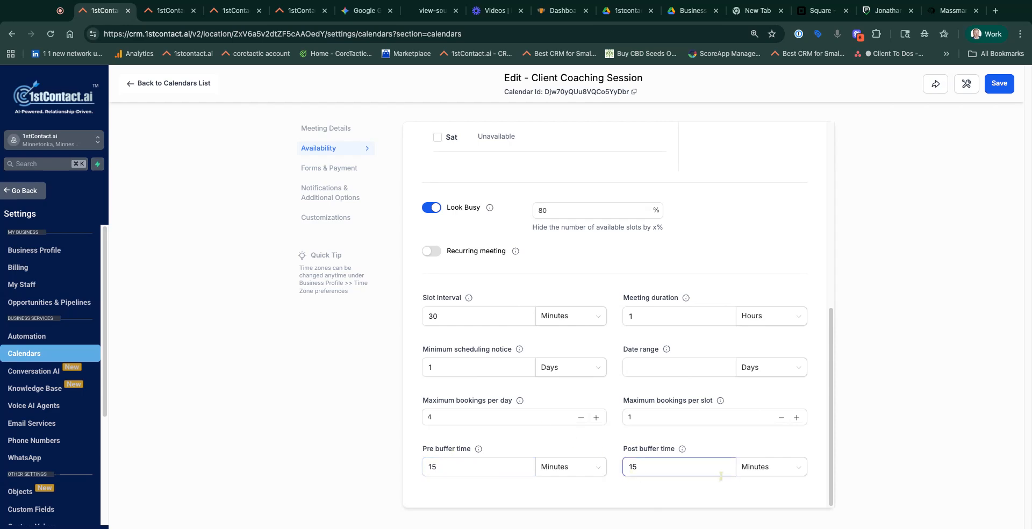
scroll(721, 476, up, 7)
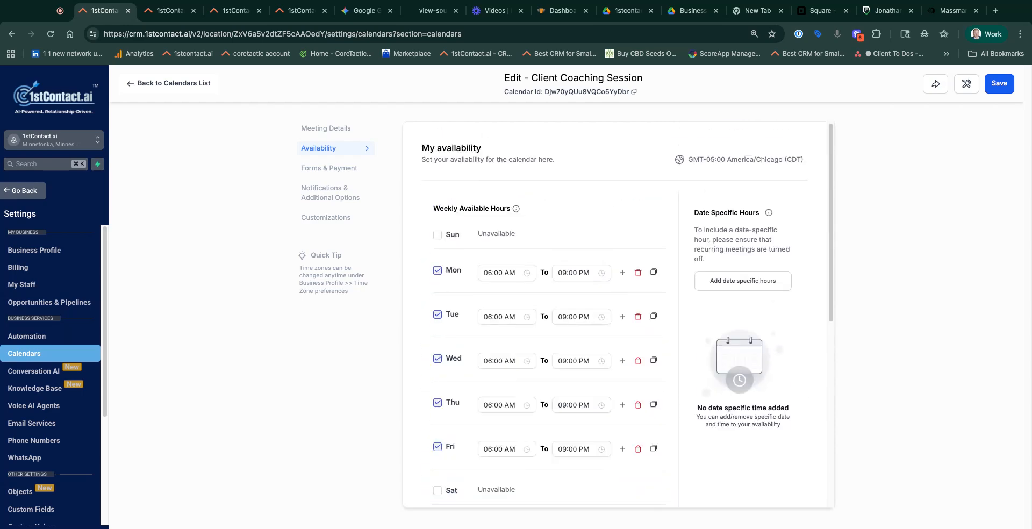
click(1000, 84)
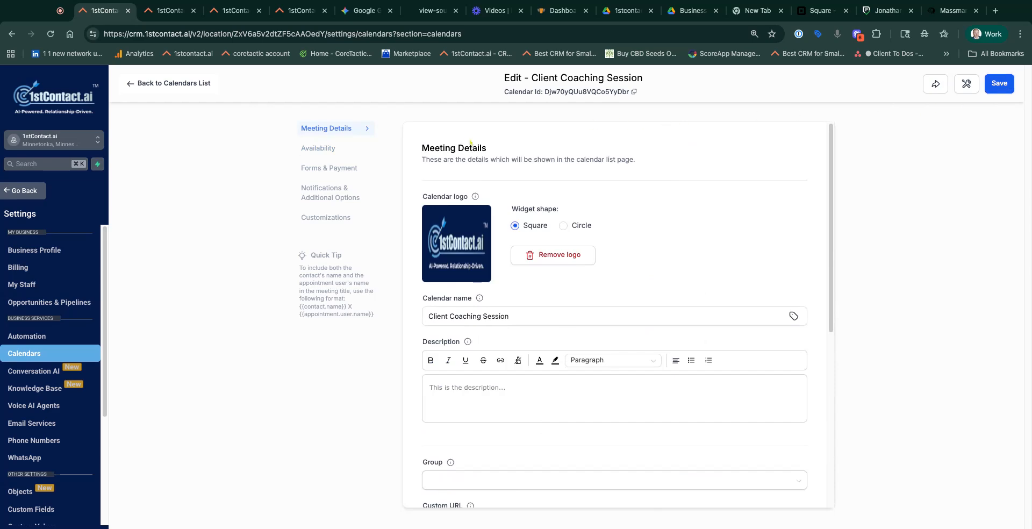
- Change the calendar's custom URL slug to client-coaching-session-rhnyq123 and save the calendar
click(1003, 84)
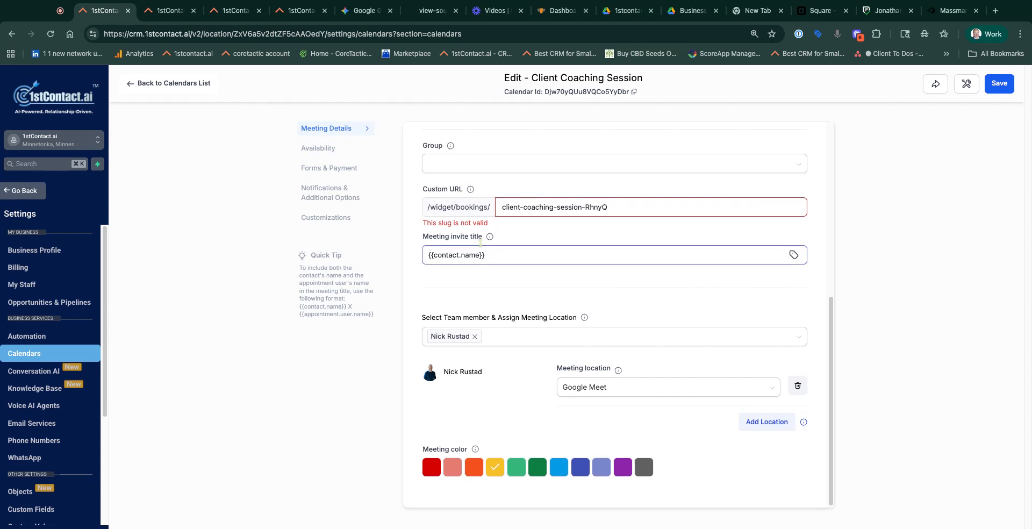
click(620, 208)
text(123)
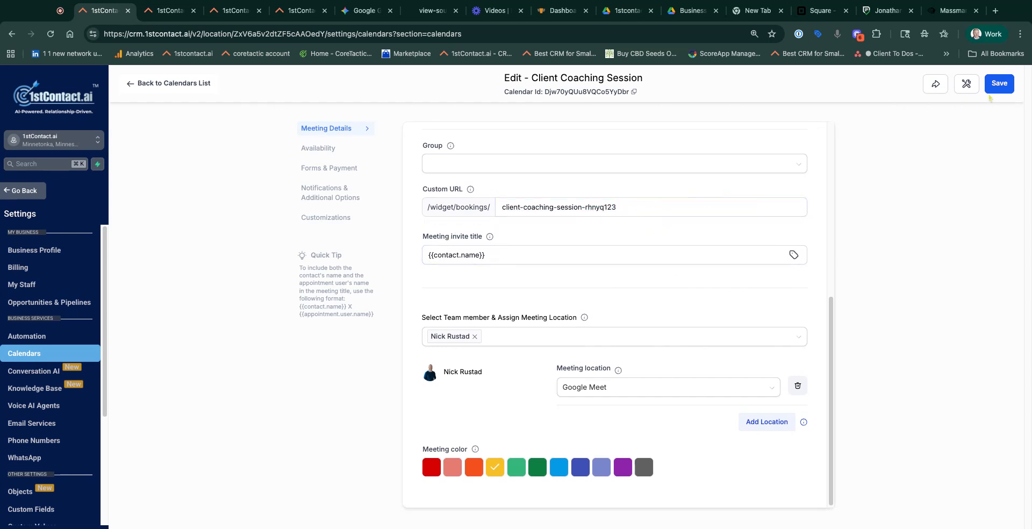
click(1009, 84)
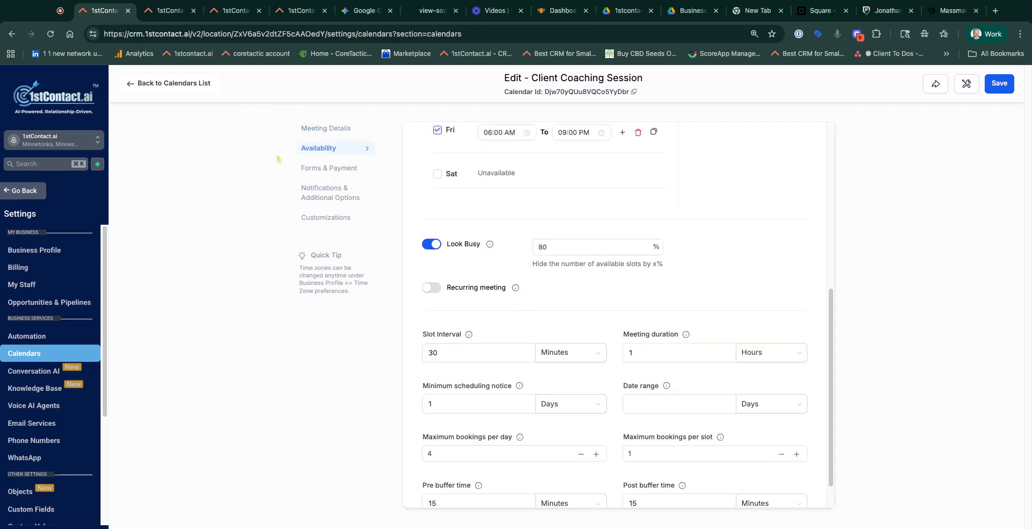
- Choose Main Lead Gen Form as the calendar's booking form and enable Add Guests
click(318, 170)
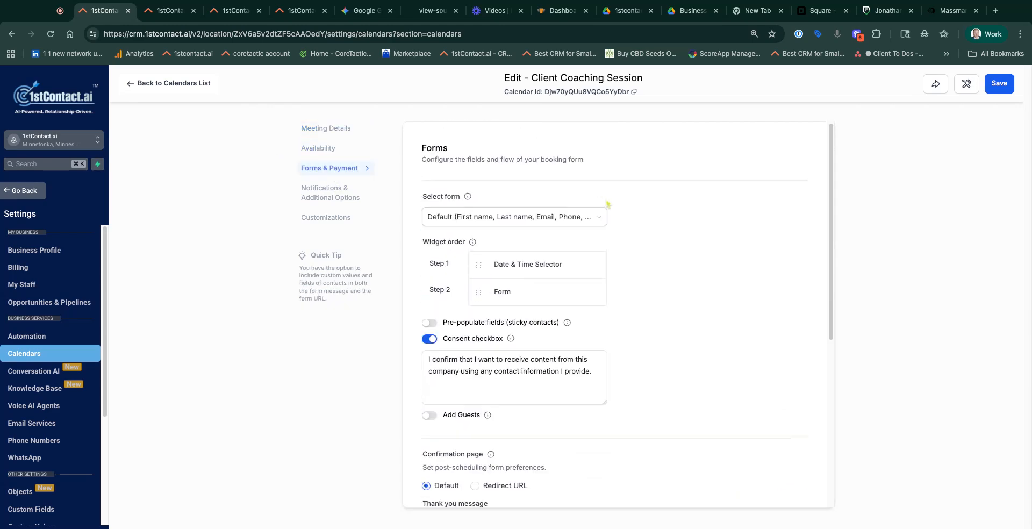
click(575, 216)
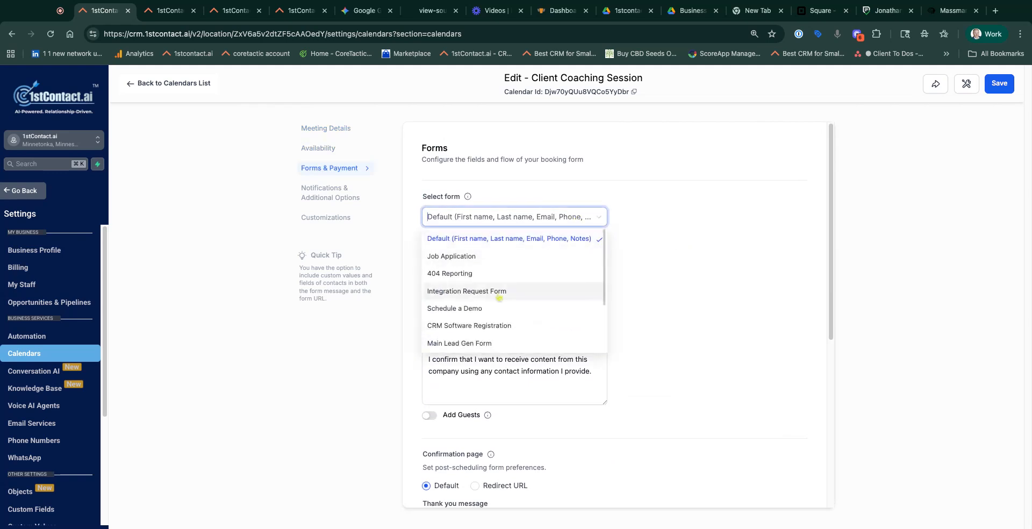
scroll(492, 293, down, 3)
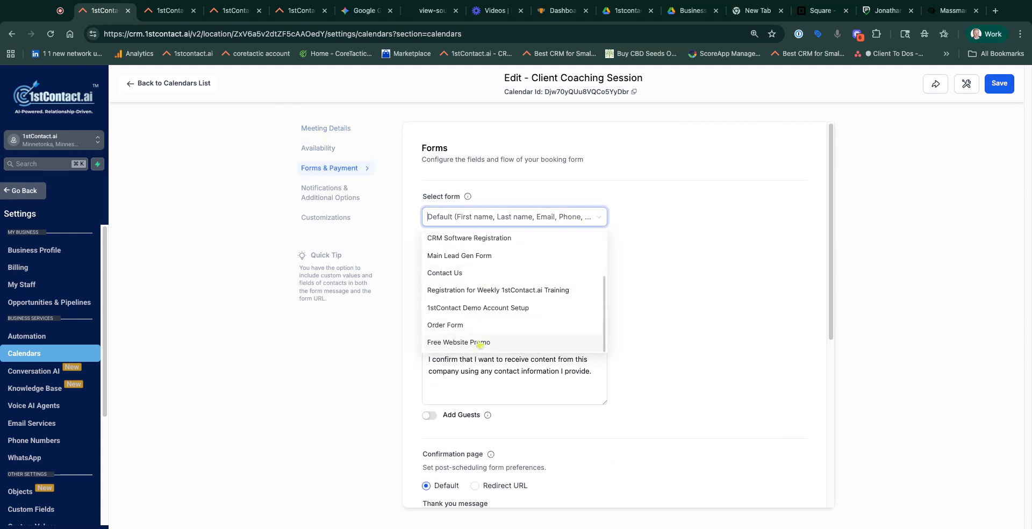
scroll(478, 338, up, 3)
scroll(484, 301, down, 1)
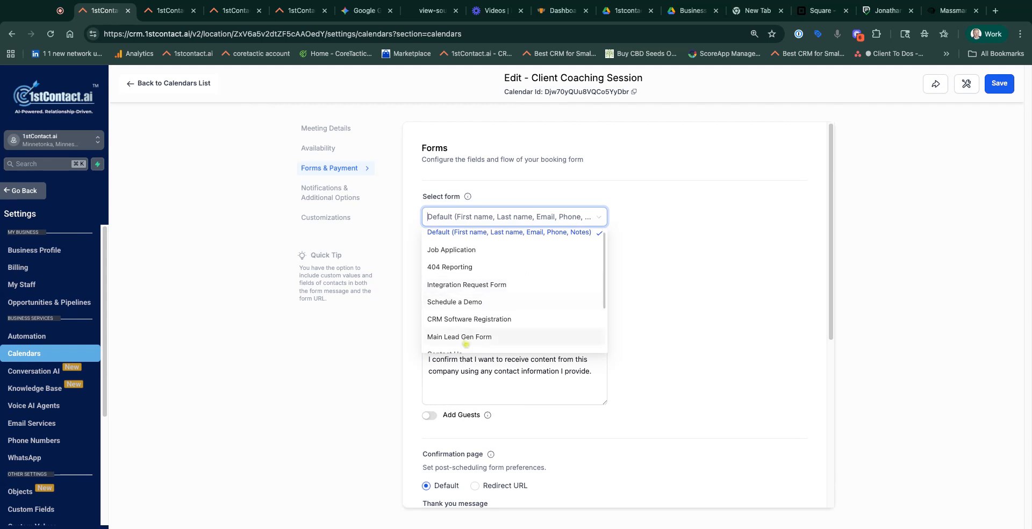
click(472, 339)
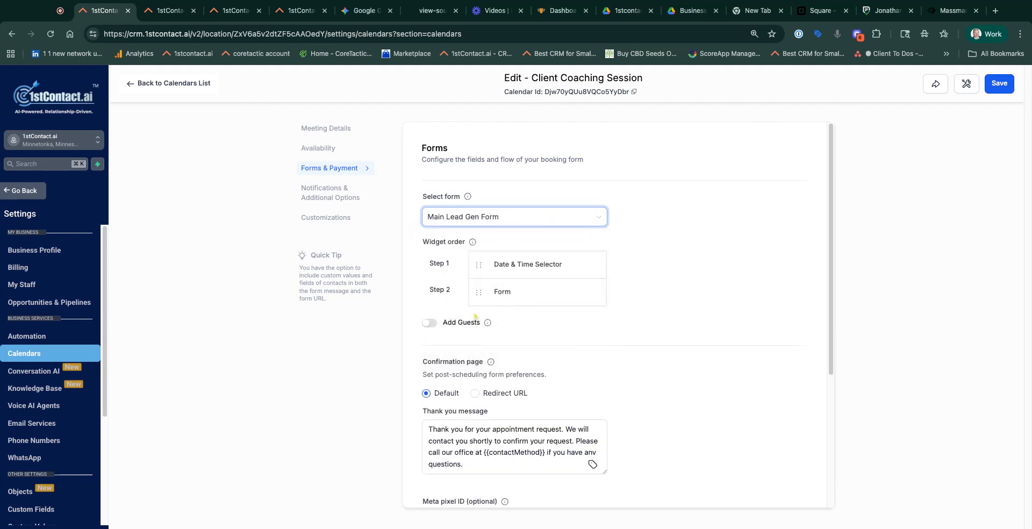
scroll(645, 327, down, 2)
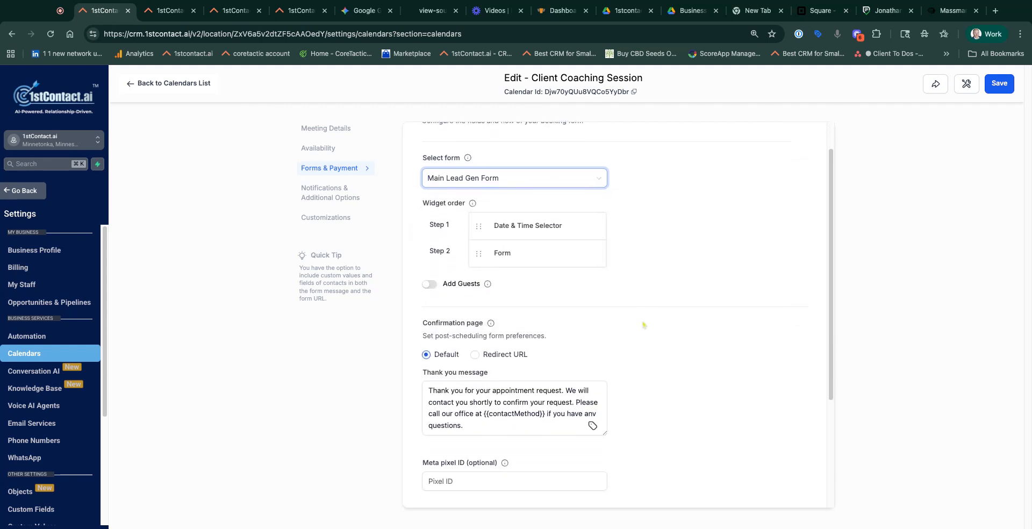
click(433, 283)
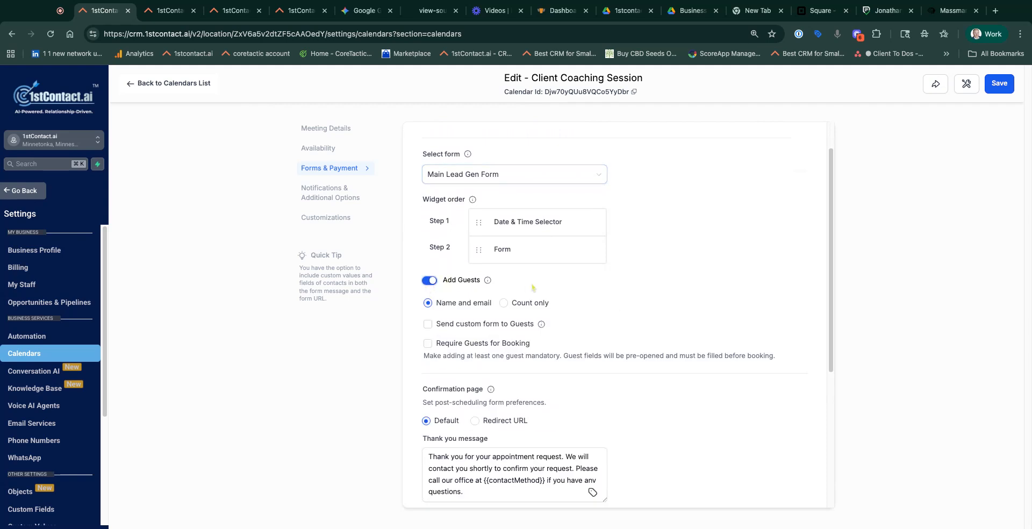
- Review the booking form's confirmation page settings, thank you message, auto-confirm setting and payment options
scroll(641, 320, down, 5)
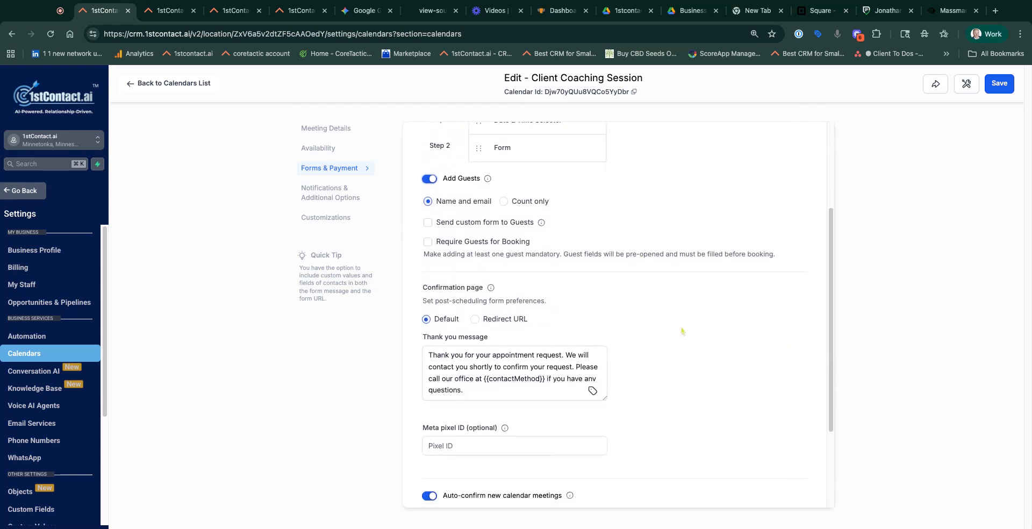
scroll(683, 329, down, 4)
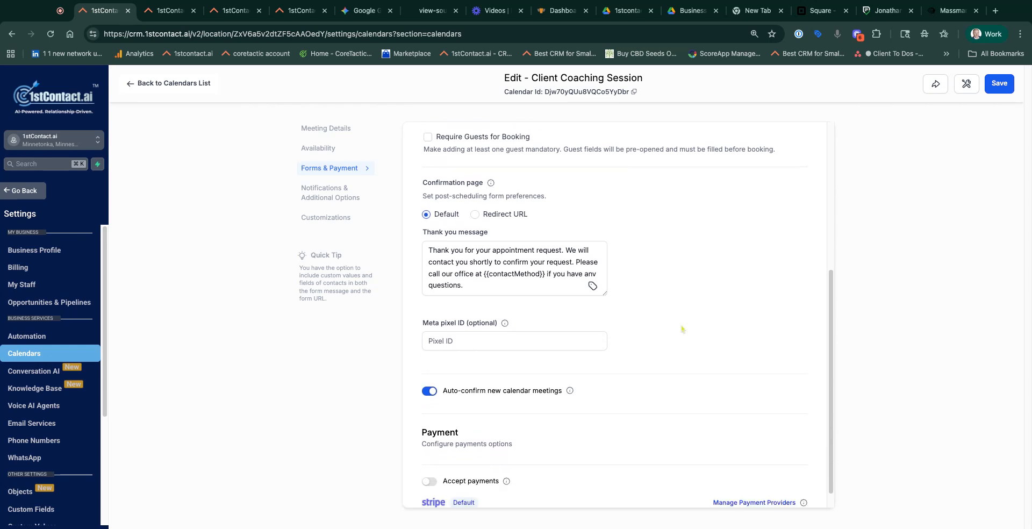
click(462, 228)
key(super+a)
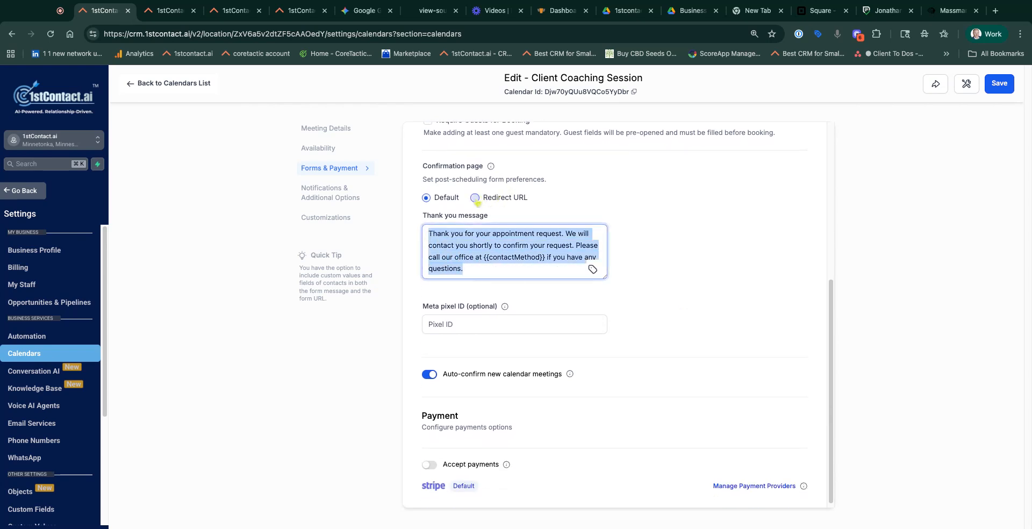
click(450, 256)
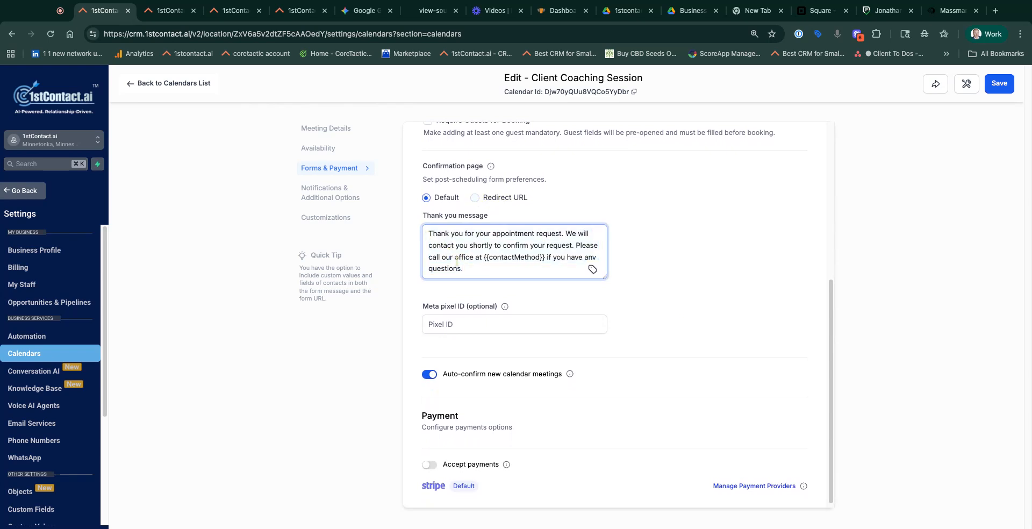
scroll(708, 277, down, 1)
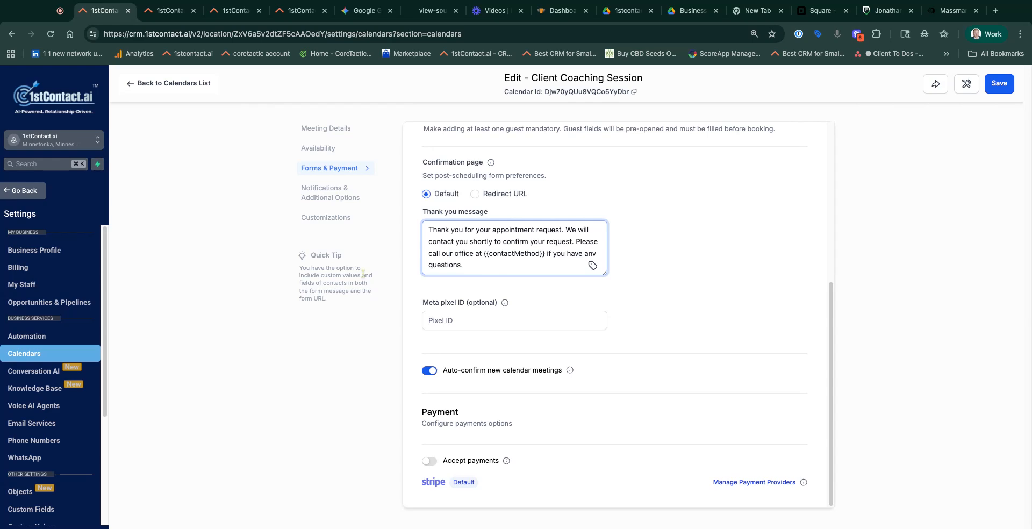
- Enable the email notification for Appointment Booked (Status: Confirmed) and save it
click(331, 192)
scroll(676, 254, up, 5)
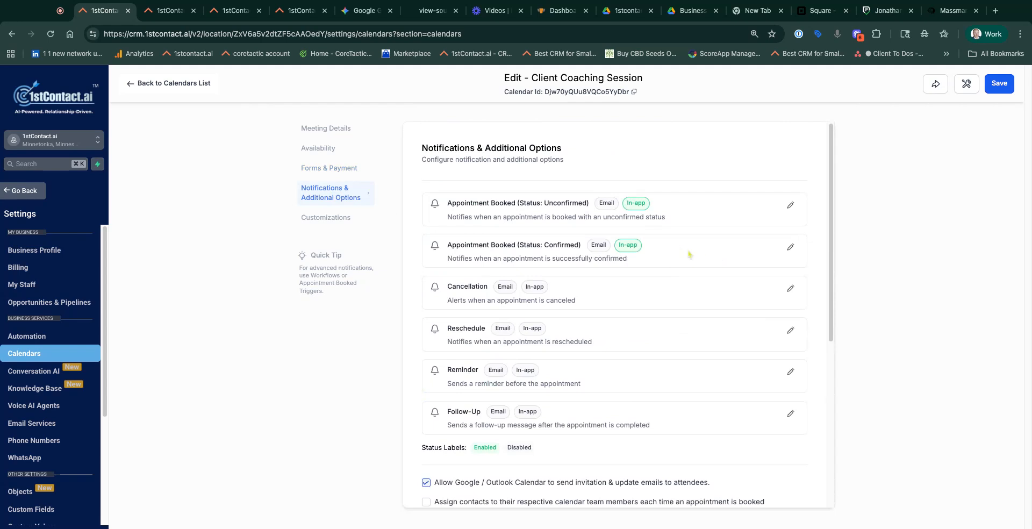
triple_click(449, 245)
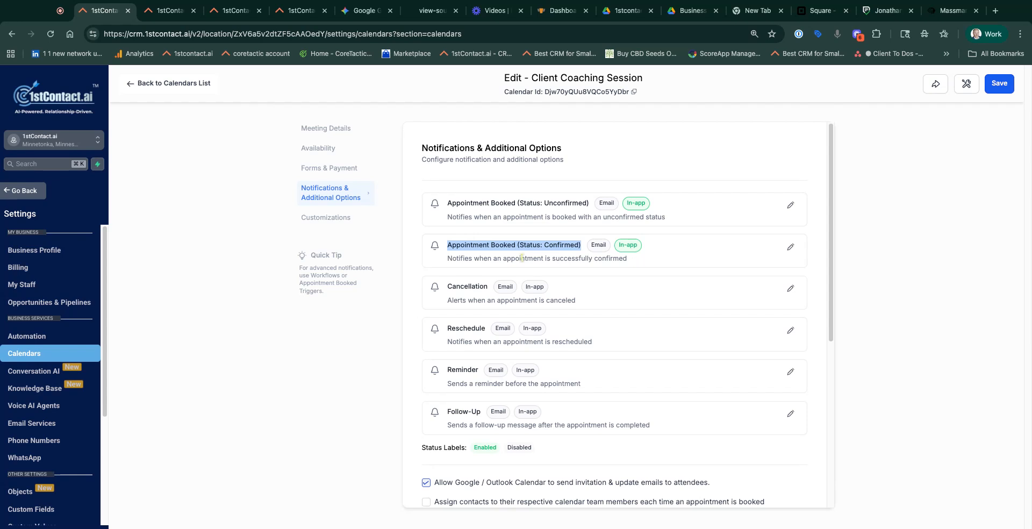
click(547, 253)
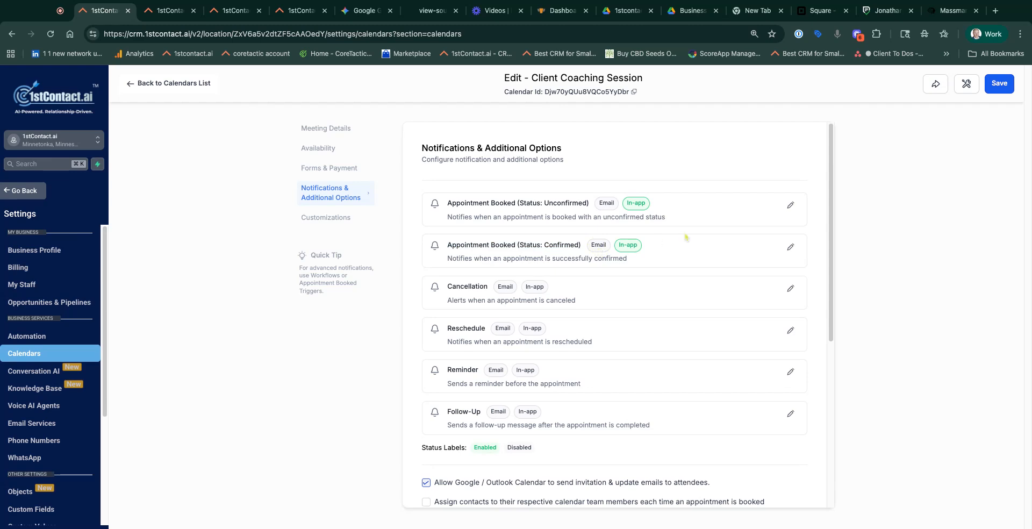
click(791, 249)
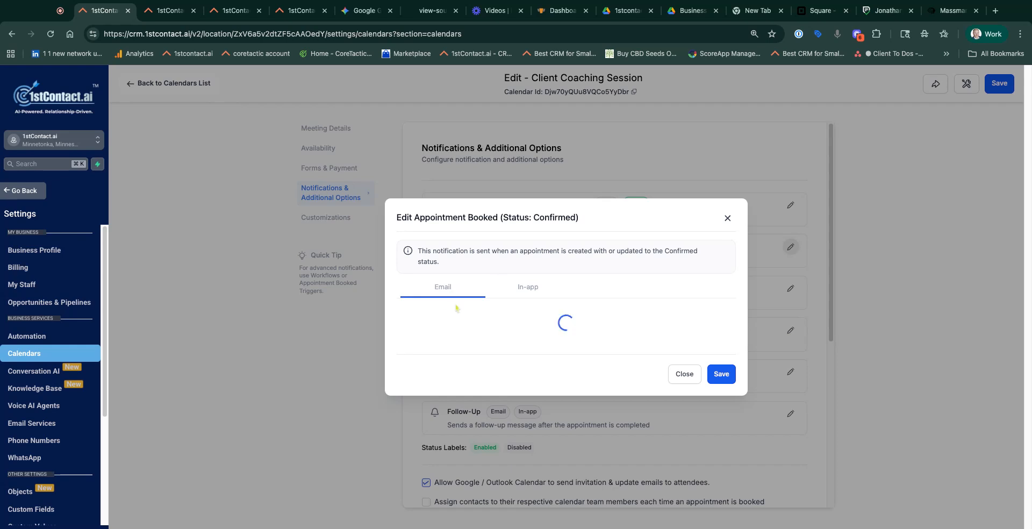
click(407, 249)
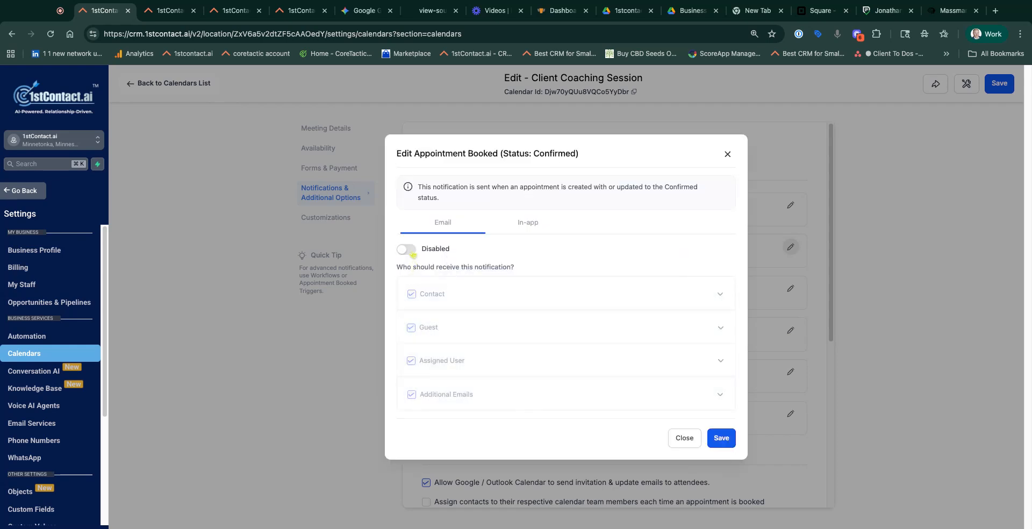
click(723, 439)
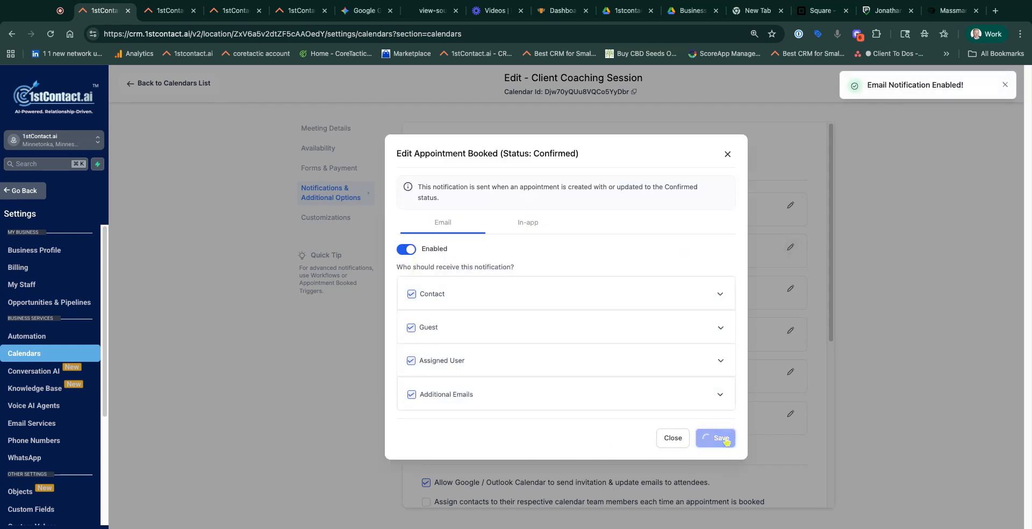
click(727, 154)
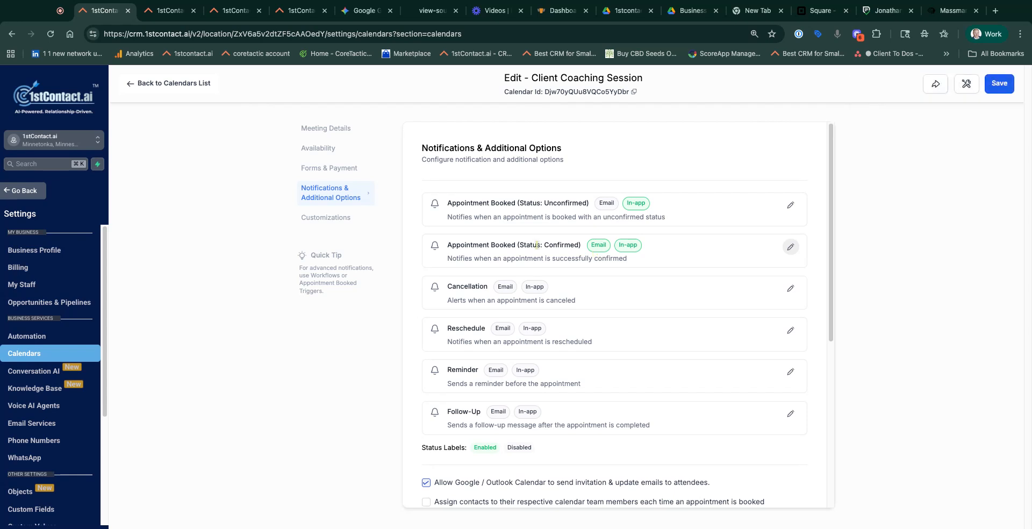
drag(448, 246, 582, 255)
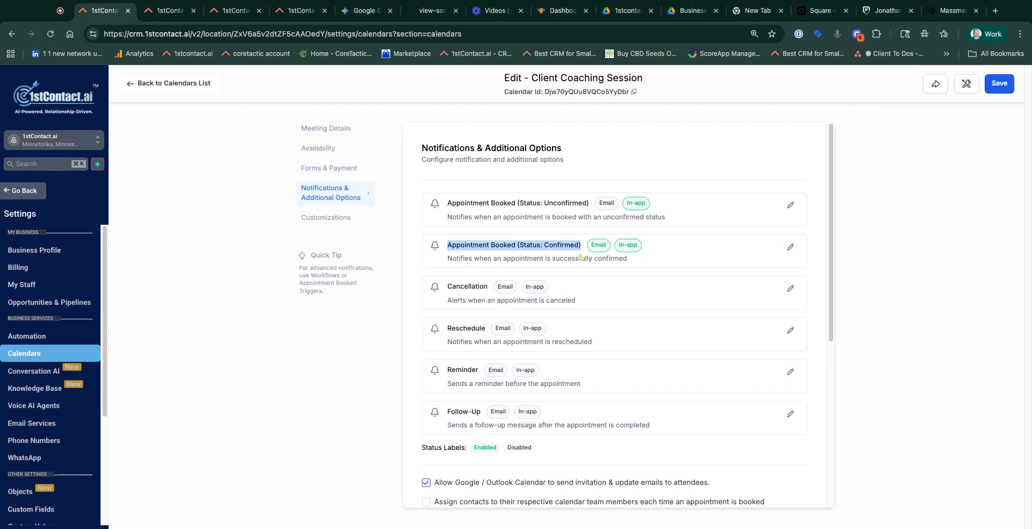
- Set the rescheduling and cancellation links to expire 1 minute before the meeting and save the calendar
scroll(581, 262, down, 4)
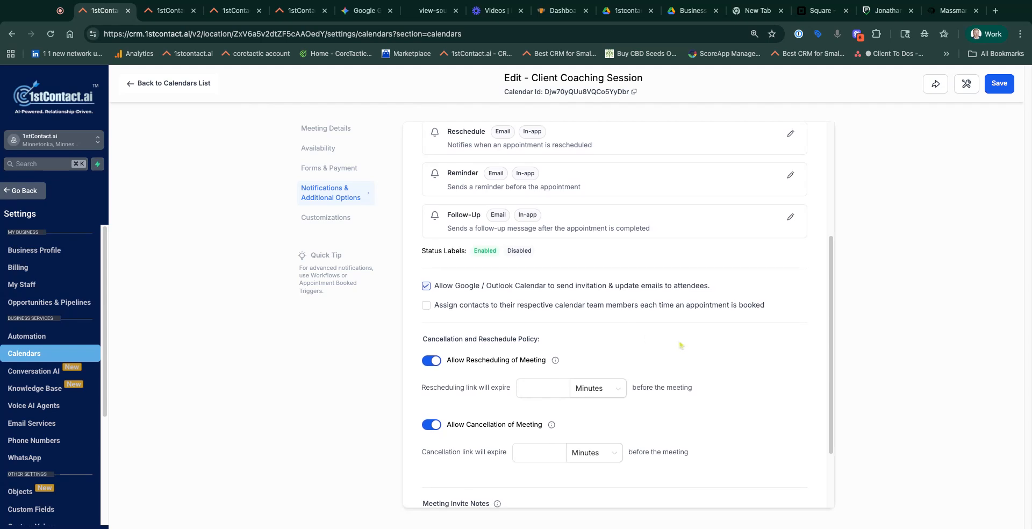
scroll(680, 343, down, 2)
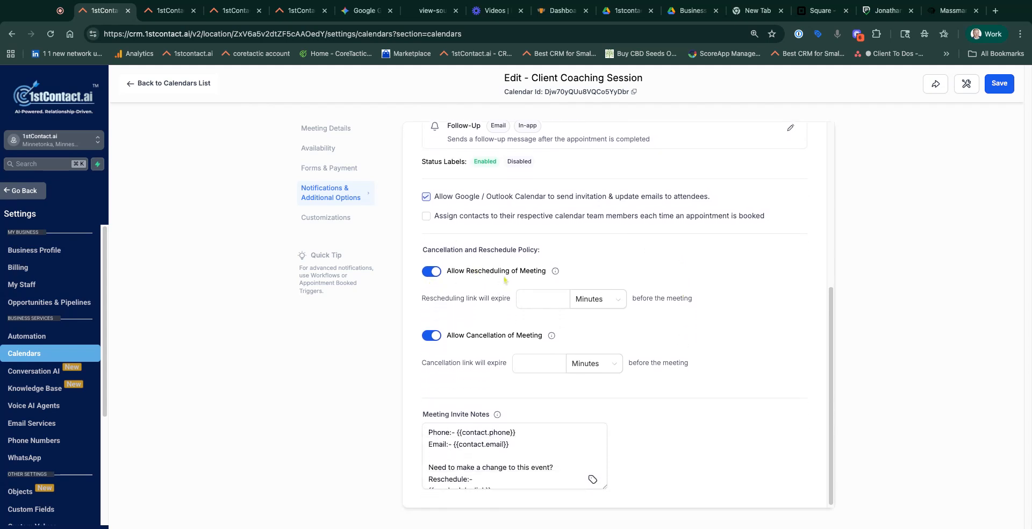
click(536, 297)
text(1)
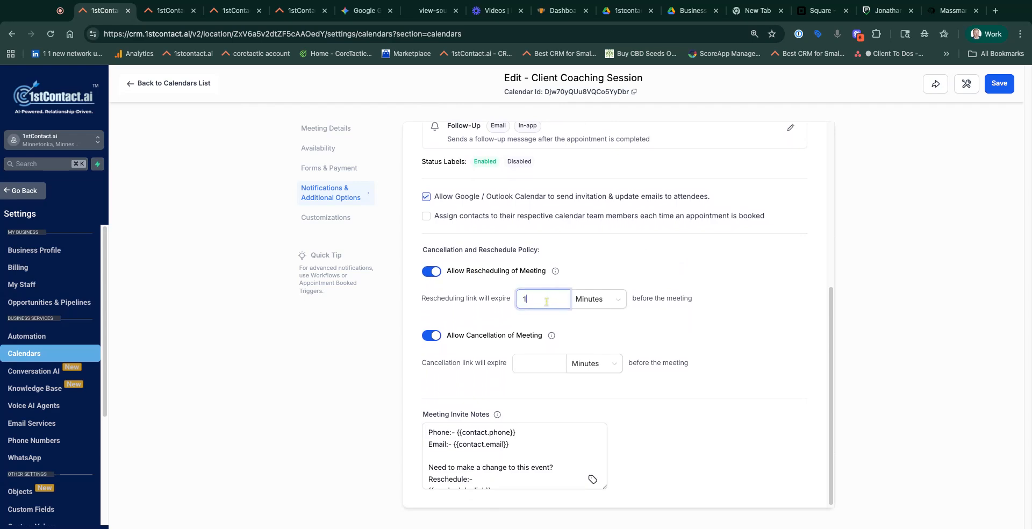
click(536, 363)
text(1)
click(700, 413)
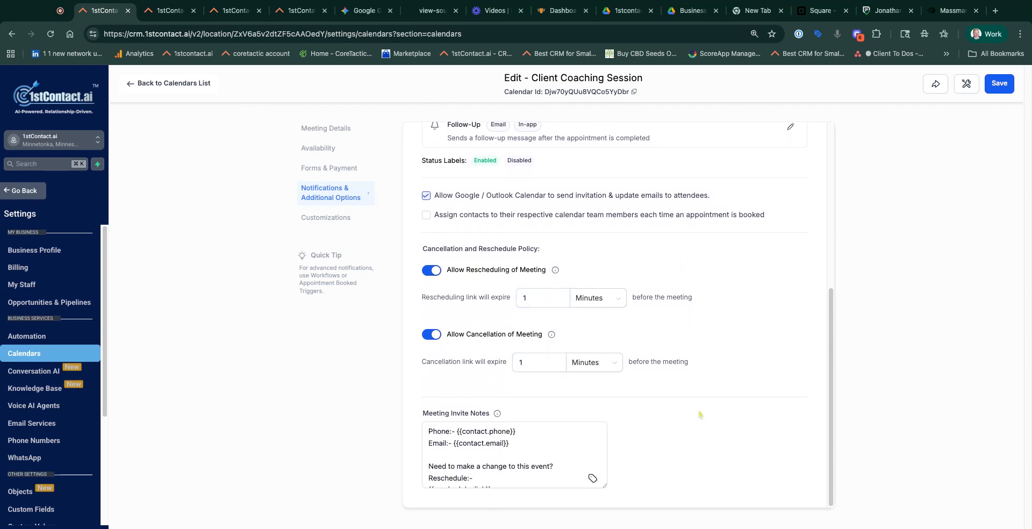
scroll(725, 376, up, 5)
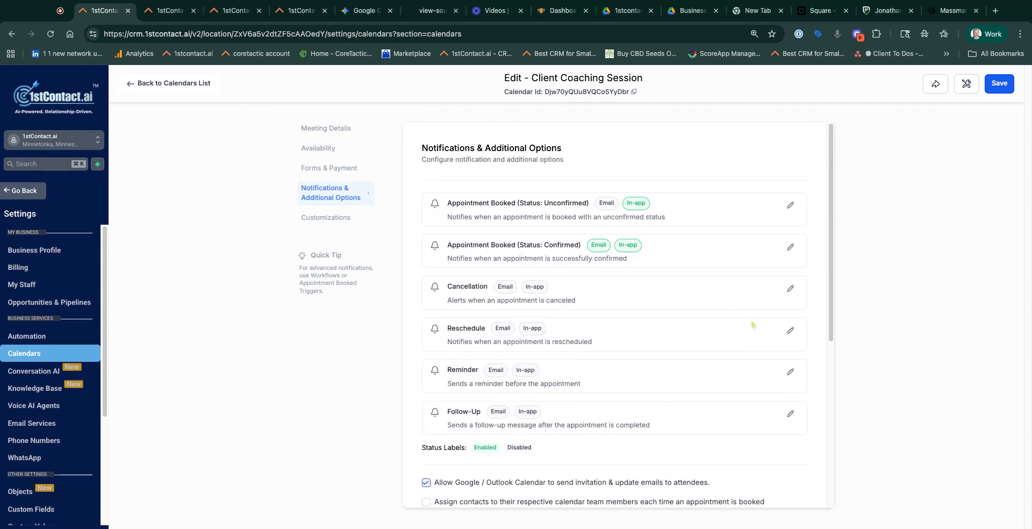
click(1001, 86)
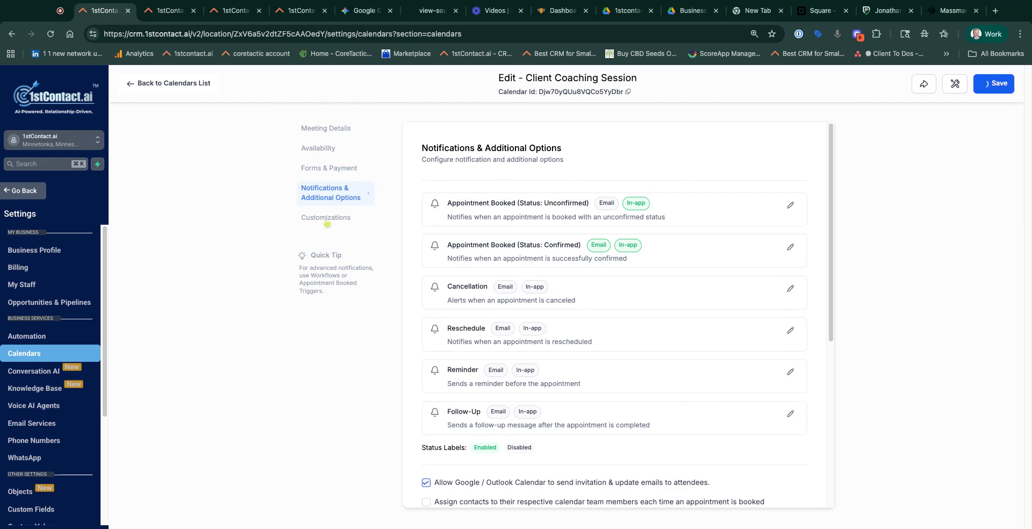
- In the calendar's customizations, set the widget's primary color to dark blue #140A7FFF
click(326, 218)
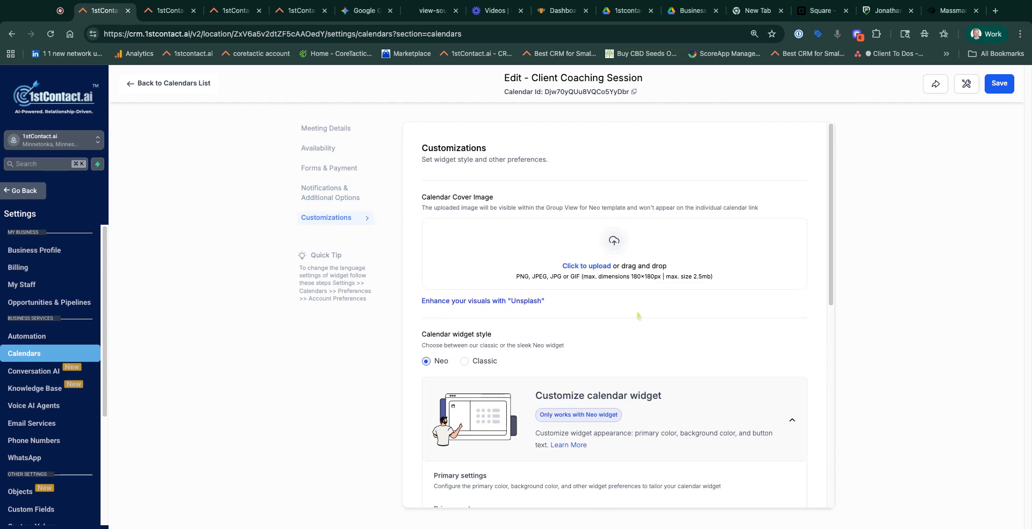
scroll(637, 315, down, 5)
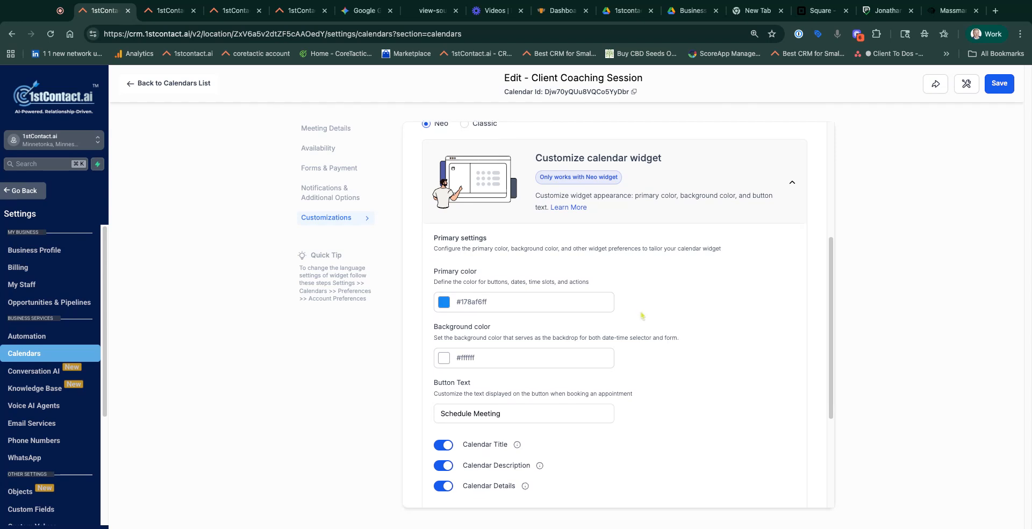
scroll(642, 316, down, 2)
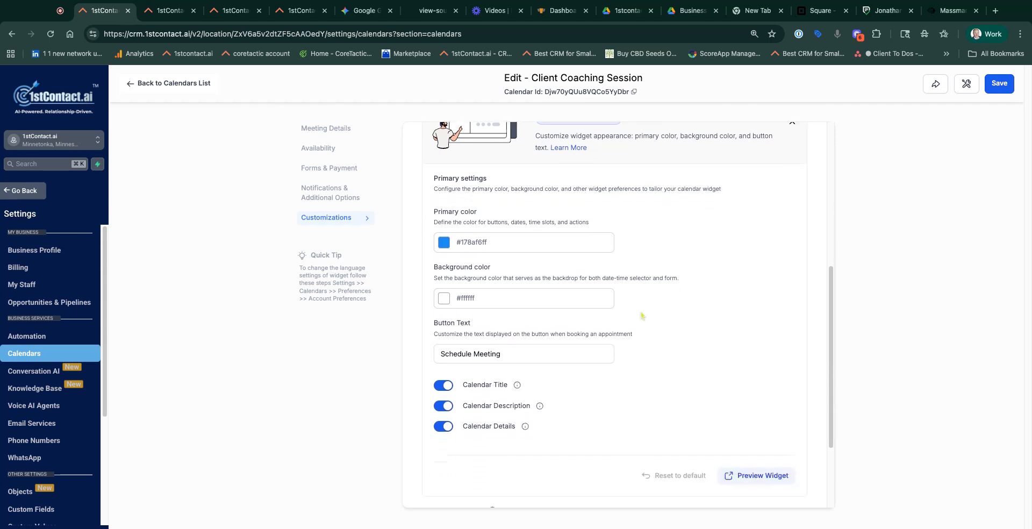
click(444, 243)
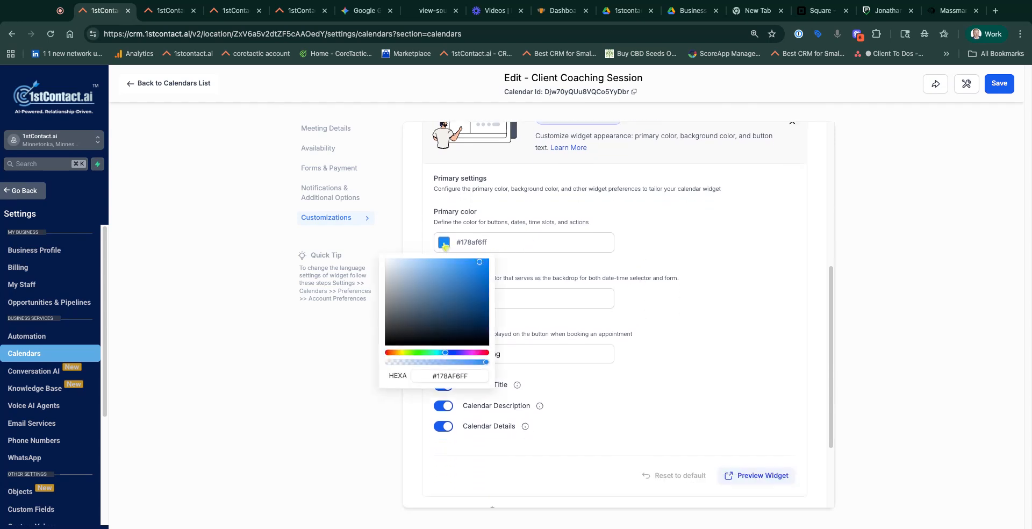
click(455, 352)
click(478, 295)
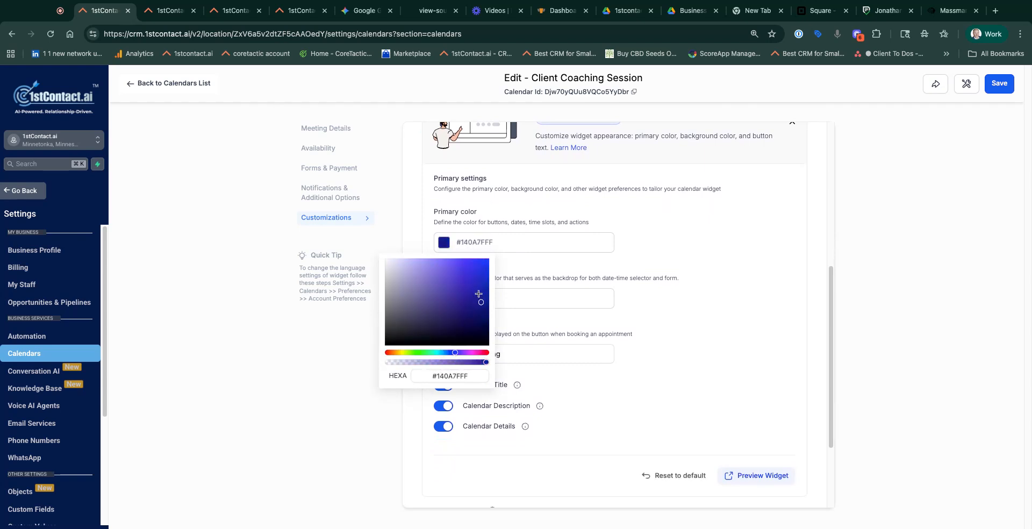
click(723, 256)
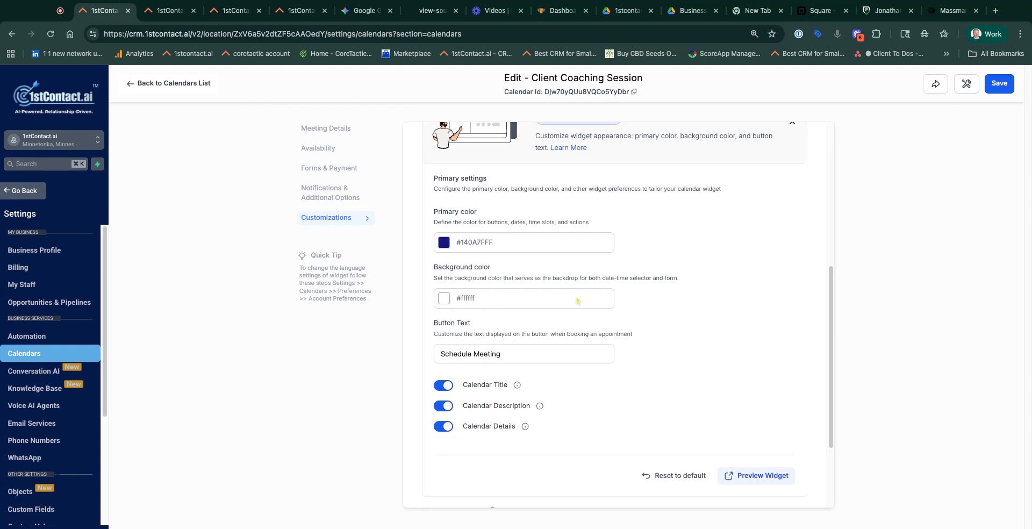
- Preview the booking widget and examine its title and description
scroll(575, 301, down, 3)
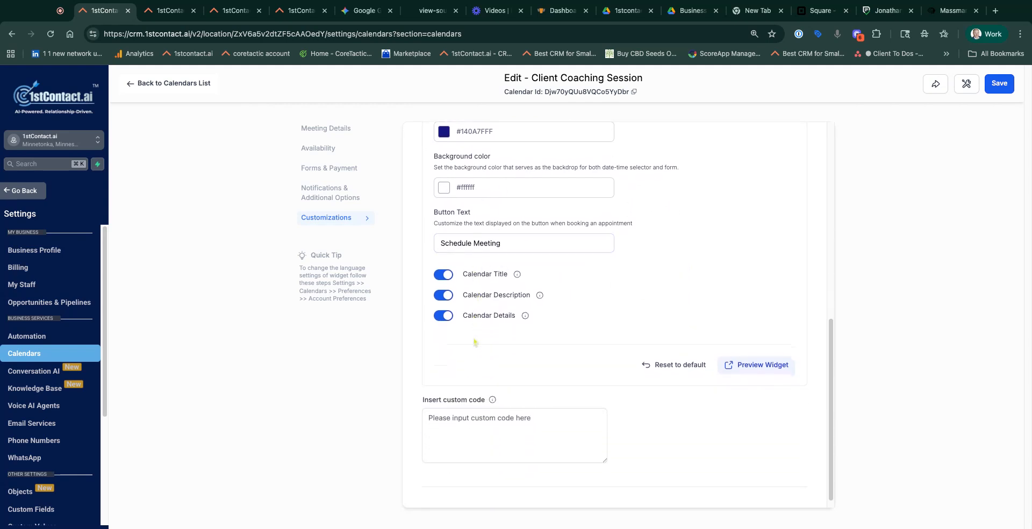
scroll(475, 342, down, 1)
click(766, 356)
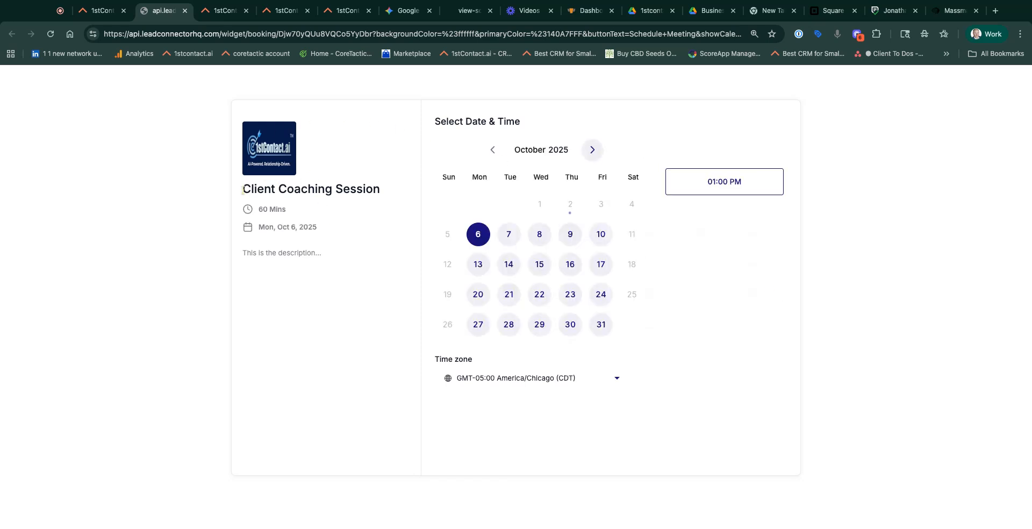
drag(242, 189, 350, 190)
triple_click(242, 258)
click(335, 259)
- Select the 11:00 AM slot on Wednesday, October 8, 2025 in the booking preview
click(541, 238)
click(740, 255)
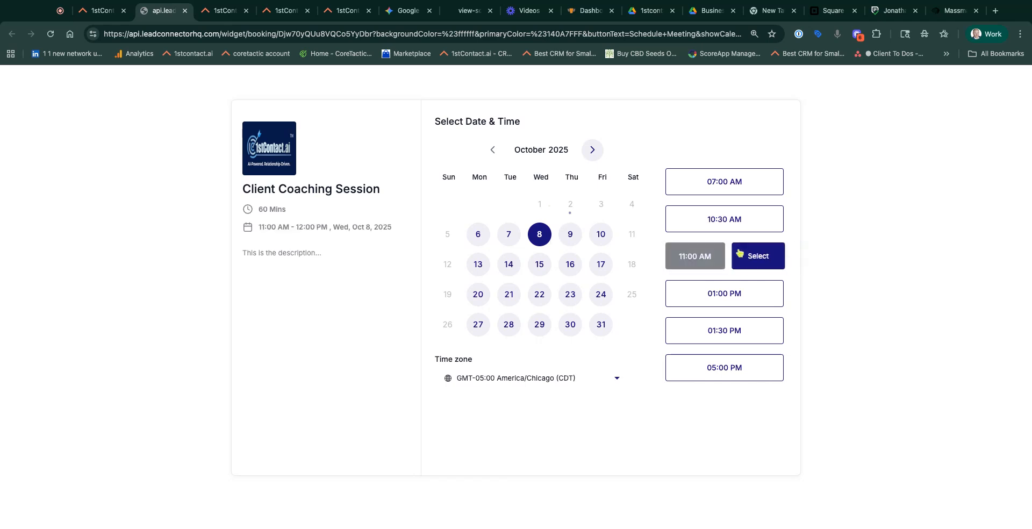
click(768, 266)
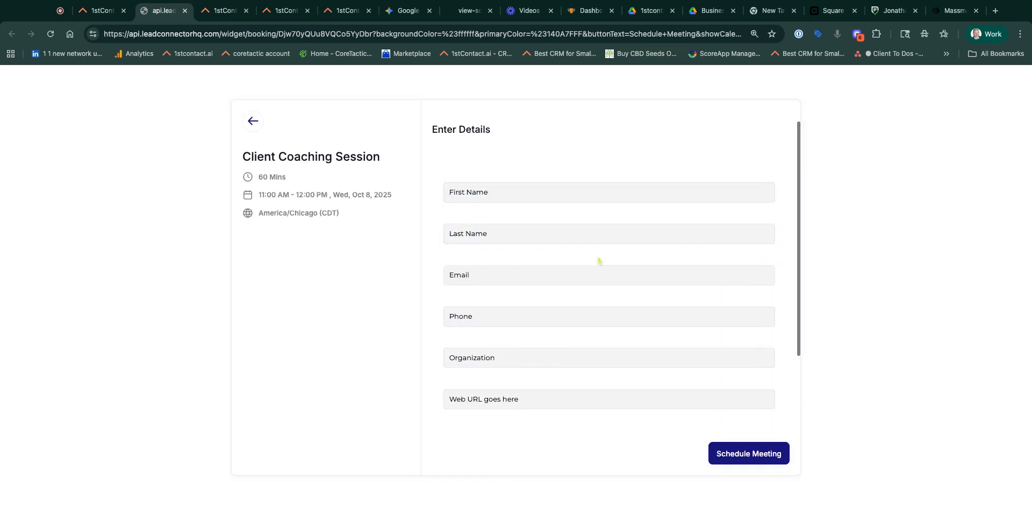
- Fill in the booking form with the contact's saved name, email, phone, organization and website, schedule the meeting, and return to the calendar editor
scroll(599, 260, down, 1)
scroll(598, 260, down, 3)
scroll(599, 260, up, 3)
scroll(544, 367, down, 3)
scroll(545, 372, up, 3)
click(509, 192)
click(510, 221)
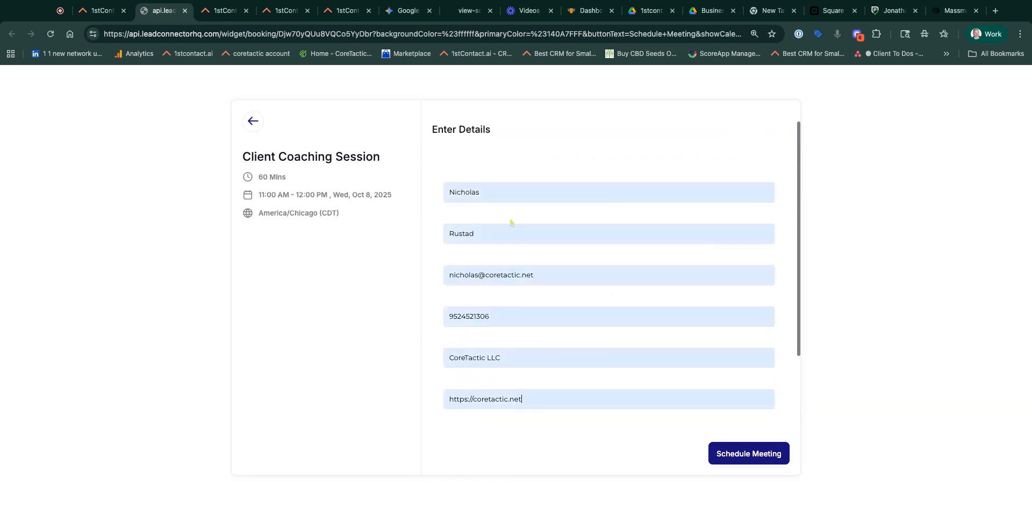
scroll(515, 229, down, 1)
scroll(515, 228, down, 2)
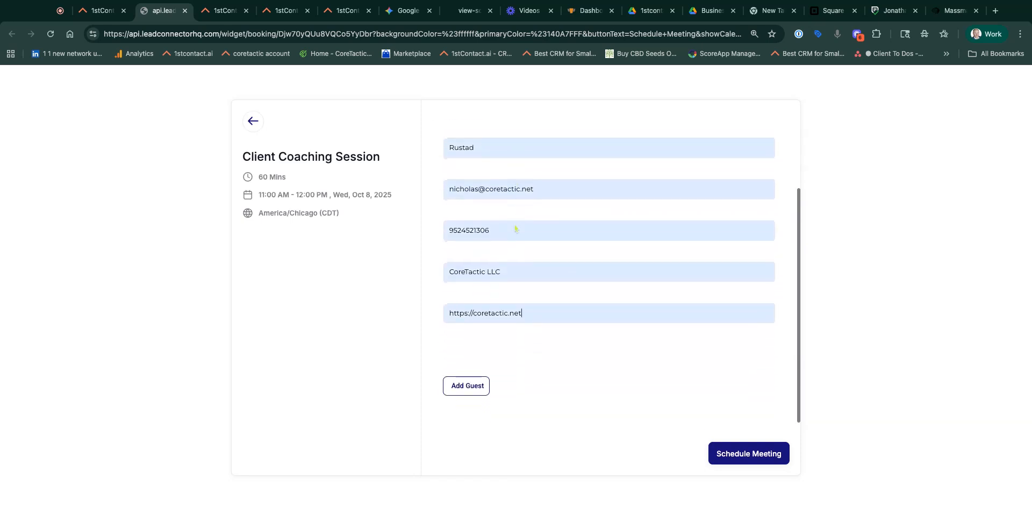
click(749, 458)
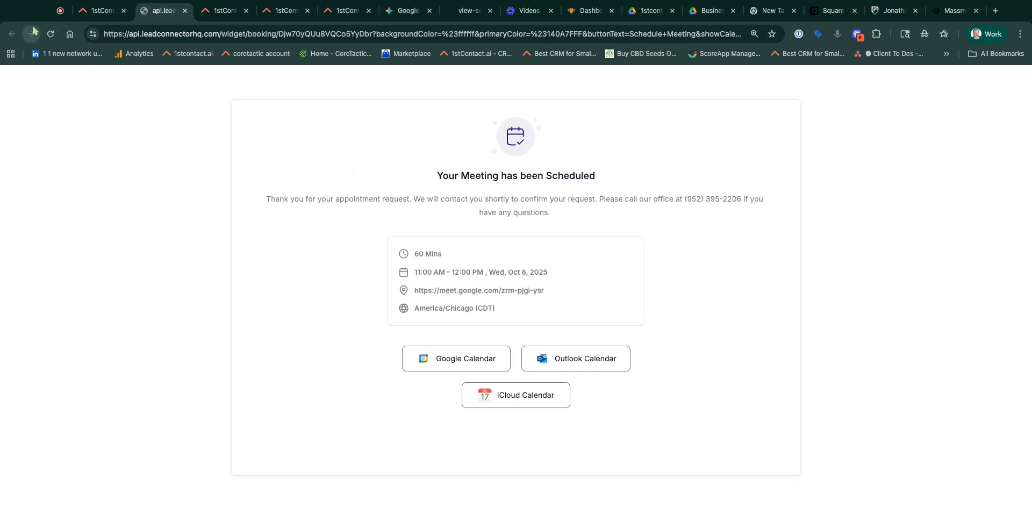
click(104, 10)
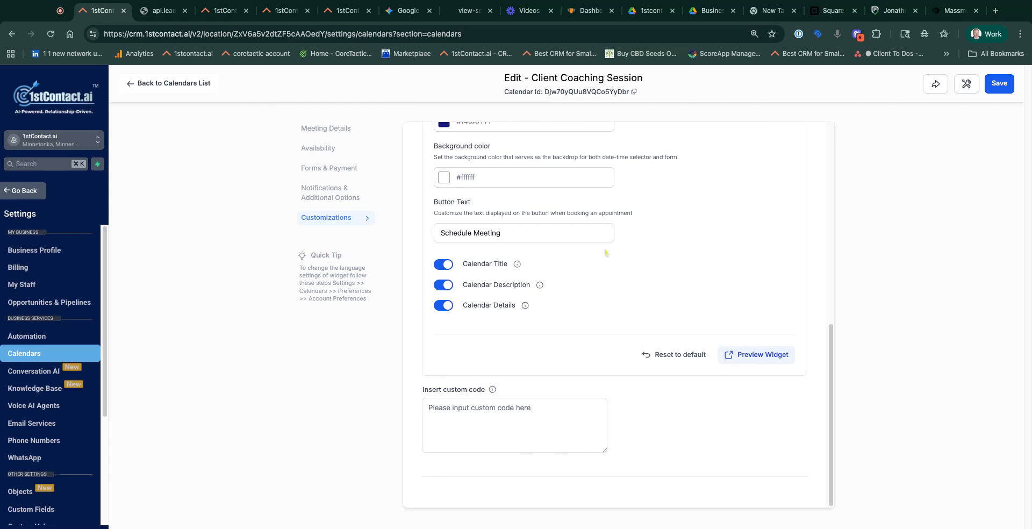